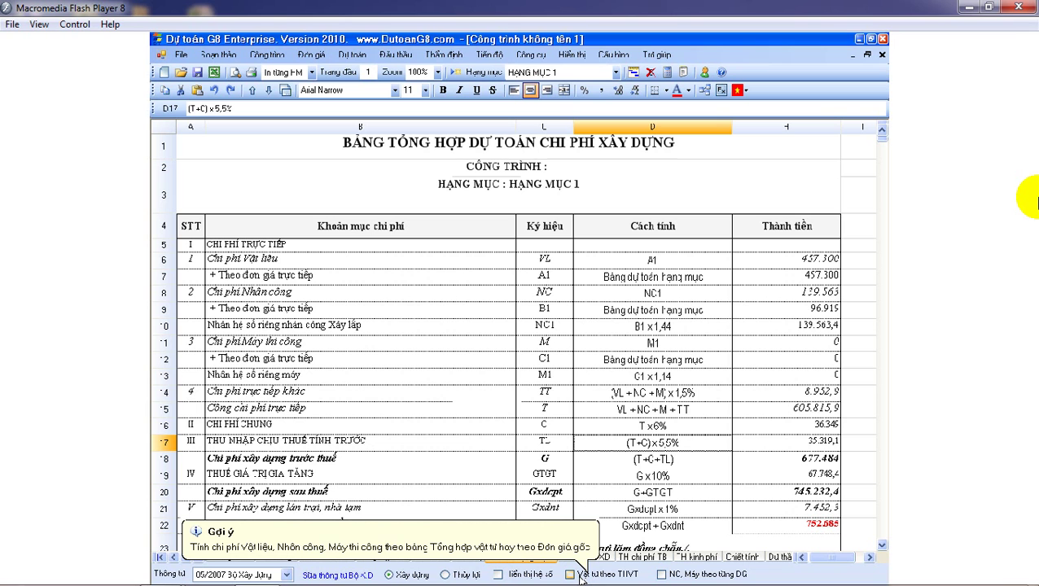
Enable the "Vật tư theo THVT" option so the cost summary calculates from the material summary table.
{"action": "left_click", "coordinate": [570, 575]}
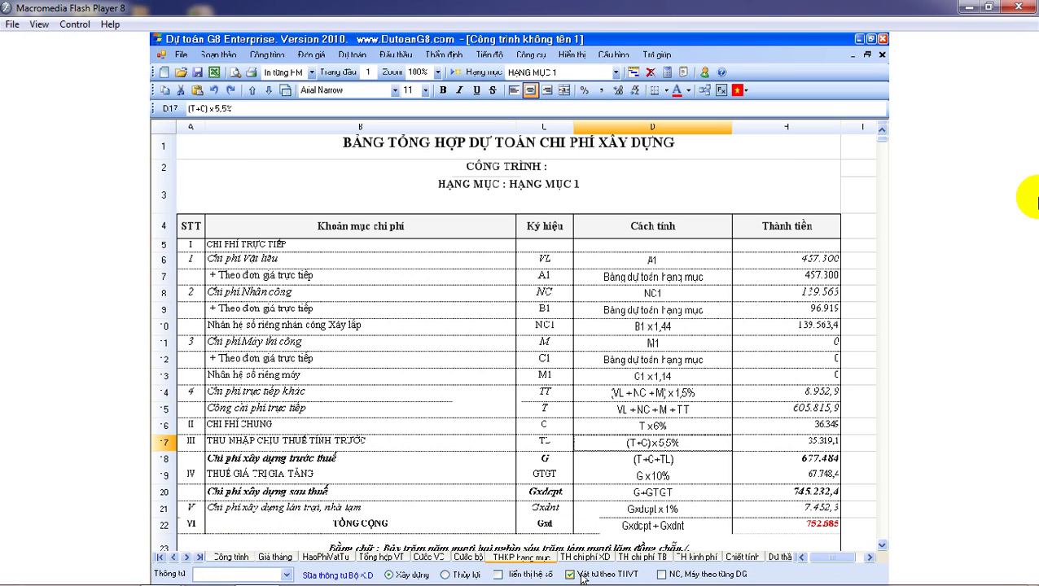
{"action": "left_click", "coordinate": [624, 453]}
{"action": "scroll", "coordinate": [625, 452], "scroll_direction": "down", "scroll_amount": 1}
Colour the TỔNG CỘNG amount in cell H22 of the cost summary red.
{"action": "left_click", "coordinate": [823, 445]}
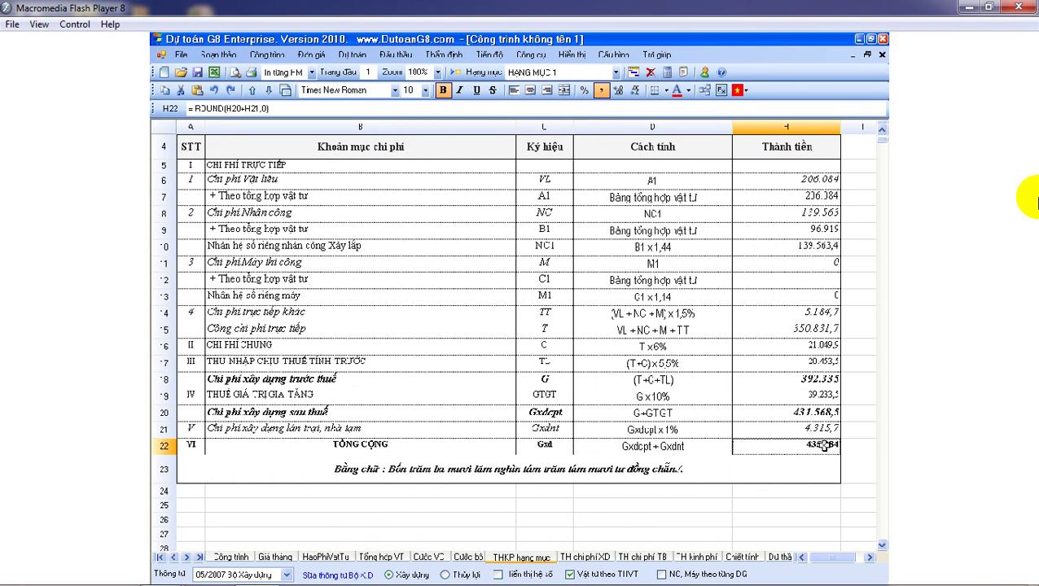
{"action": "left_click", "coordinate": [678, 92]}
{"action": "left_click", "coordinate": [817, 462]}
{"action": "left_click", "coordinate": [817, 447]}
Compare the total on the bid unit price sheet with the total on the THKP hạng mục sheet.
{"action": "left_click", "coordinate": [779, 557]}
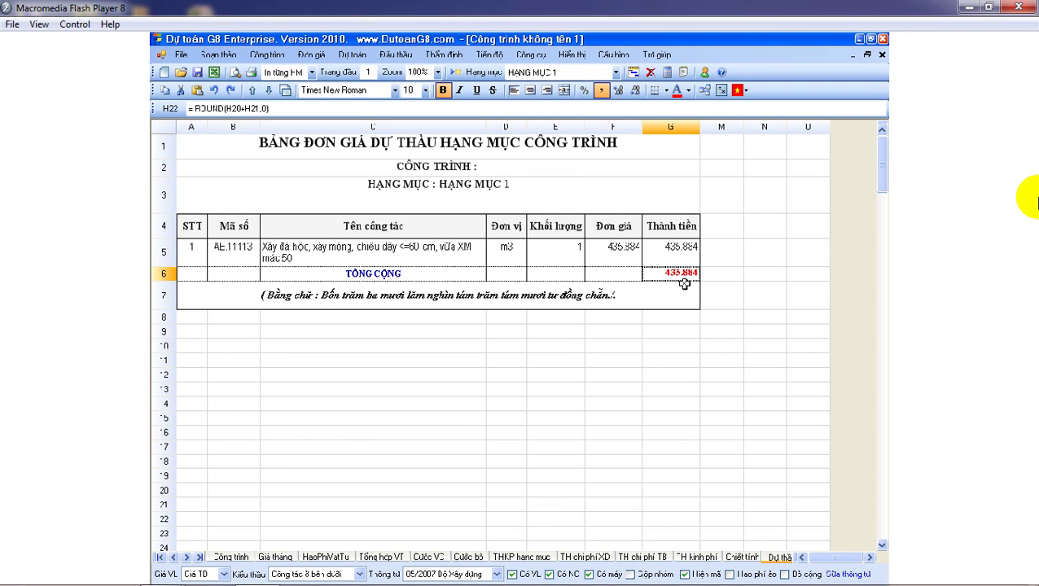
{"action": "left_click", "coordinate": [525, 557]}
{"action": "left_click", "coordinate": [576, 425]}
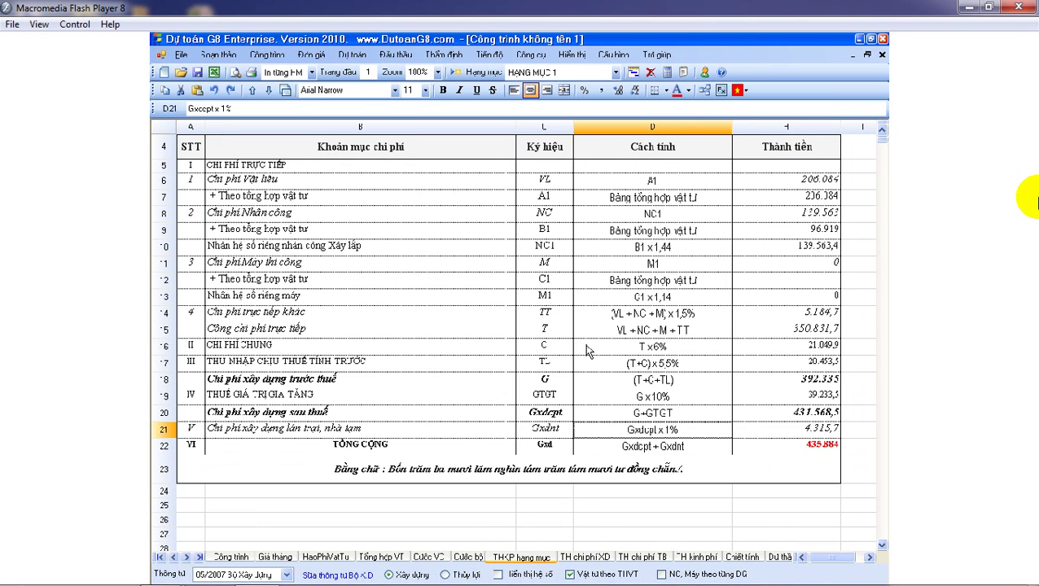
{"action": "key", "text": "alt+Tab"}
{"action": "key", "text": "alt+Tab"}
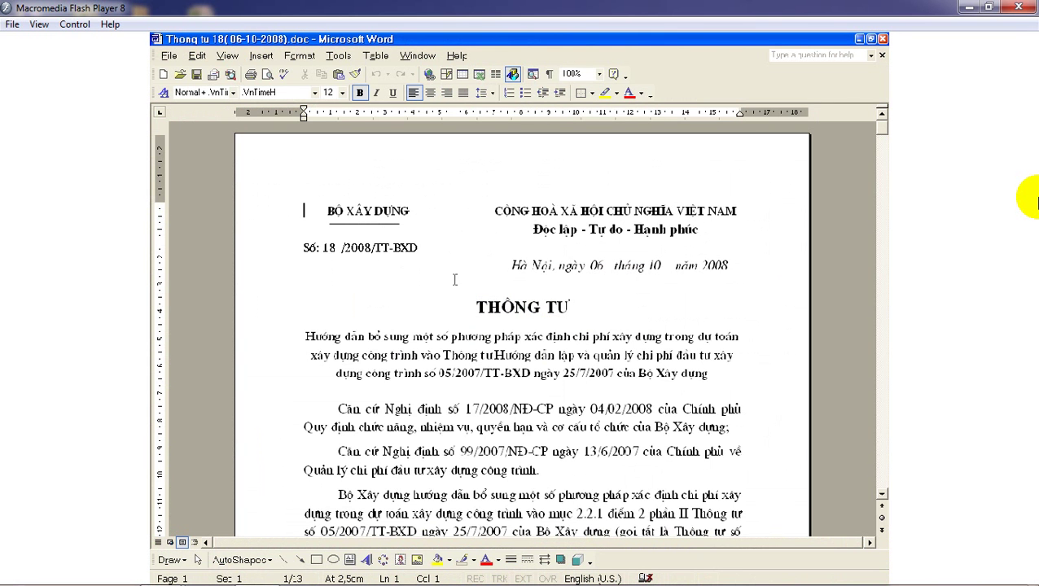
{"action": "scroll", "coordinate": [1037, 198], "scroll_direction": "up", "scroll_amount": 1, "text": "ctrl"}
{"action": "scroll", "coordinate": [1035, 200], "scroll_direction": "up", "scroll_amount": 1, "text": "ctrl"}
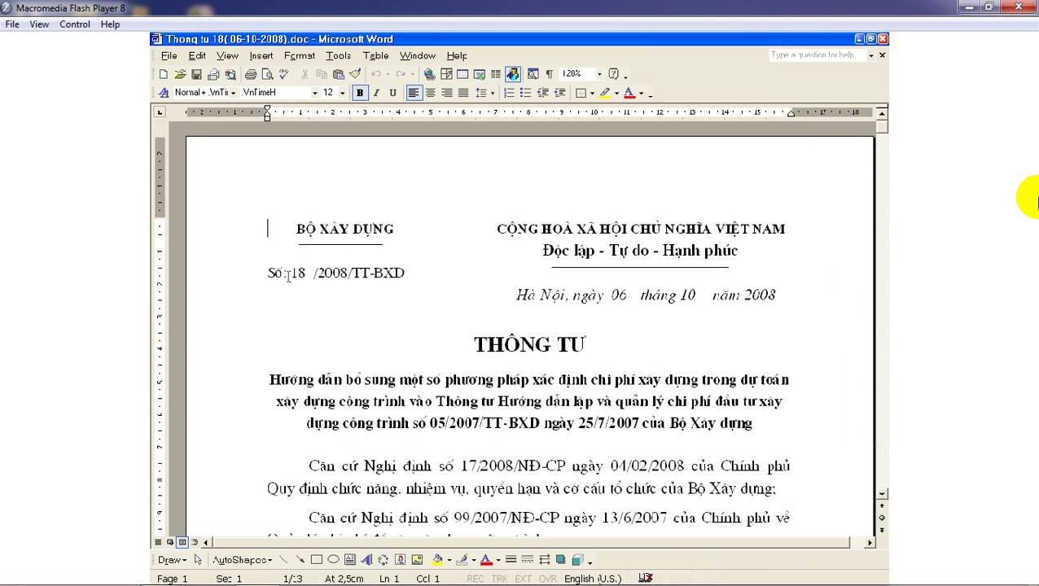
Examine the circular's number, its issue date and the reference to circular 05/2007/TT-BXD in its title.
{"action": "left_click_drag", "start_coordinate": [287, 273], "coordinate": [776, 295]}
{"action": "triple_click", "coordinate": [295, 227]}
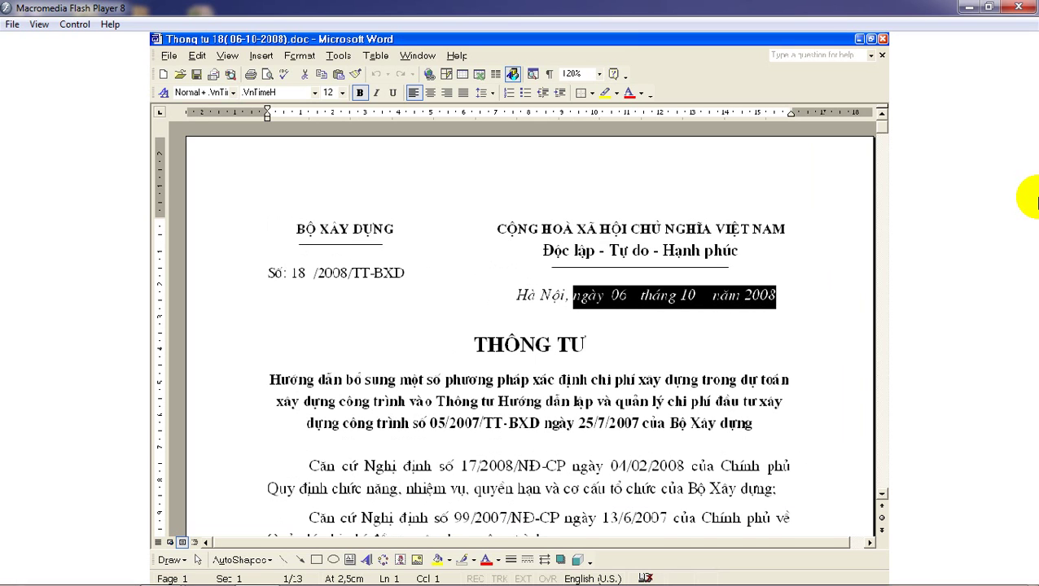
{"action": "left_click", "coordinate": [700, 352]}
{"action": "scroll", "coordinate": [678, 356], "scroll_direction": "down", "scroll_amount": 2}
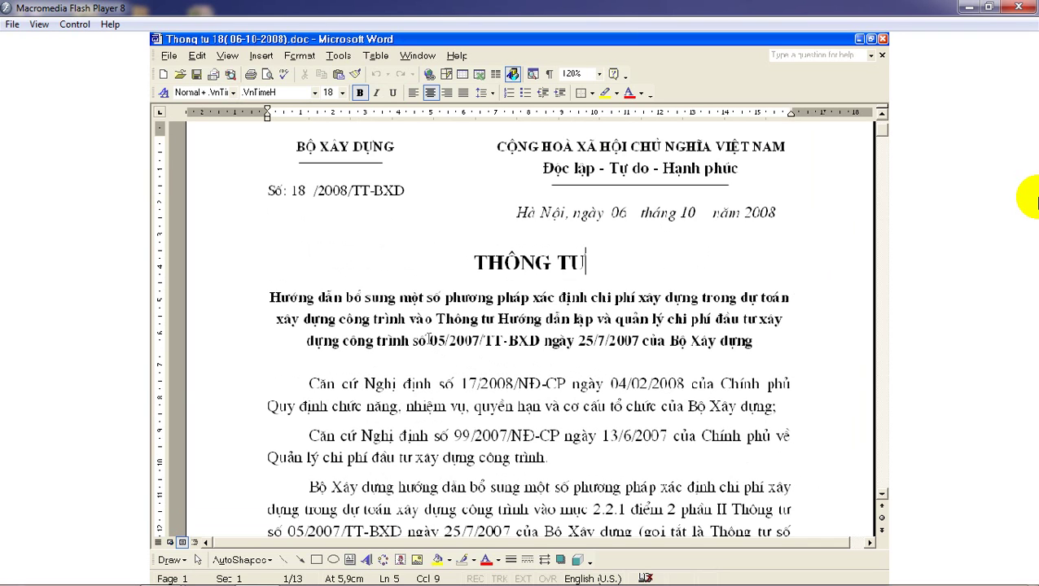
{"action": "triple_click", "coordinate": [429, 340]}
{"action": "left_click_drag", "start_coordinate": [413, 341], "coordinate": [751, 340]}
{"action": "left_click", "coordinate": [705, 383]}
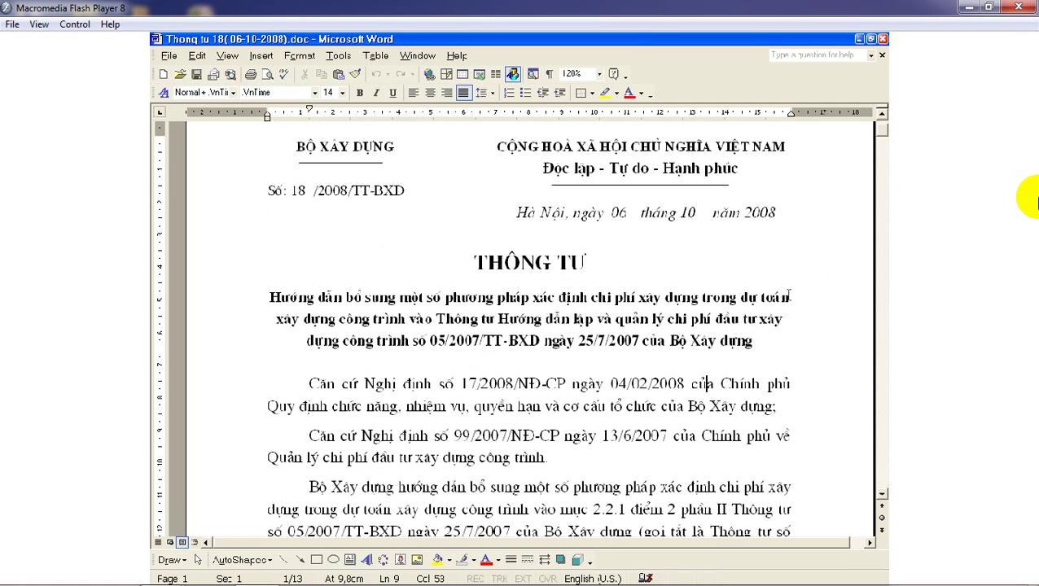
Find Bảng 2.1 in the circular and highlight "Hao phí vật liệu, nhân công, máy thi công" in its title.
{"action": "mouse_move", "coordinate": [886, 138]}
{"action": "left_mouse_down"}
{"action": "mouse_move", "coordinate": [891, 359]}
{"action": "mouse_move", "coordinate": [793, 350]}
{"action": "left_mouse_up"}
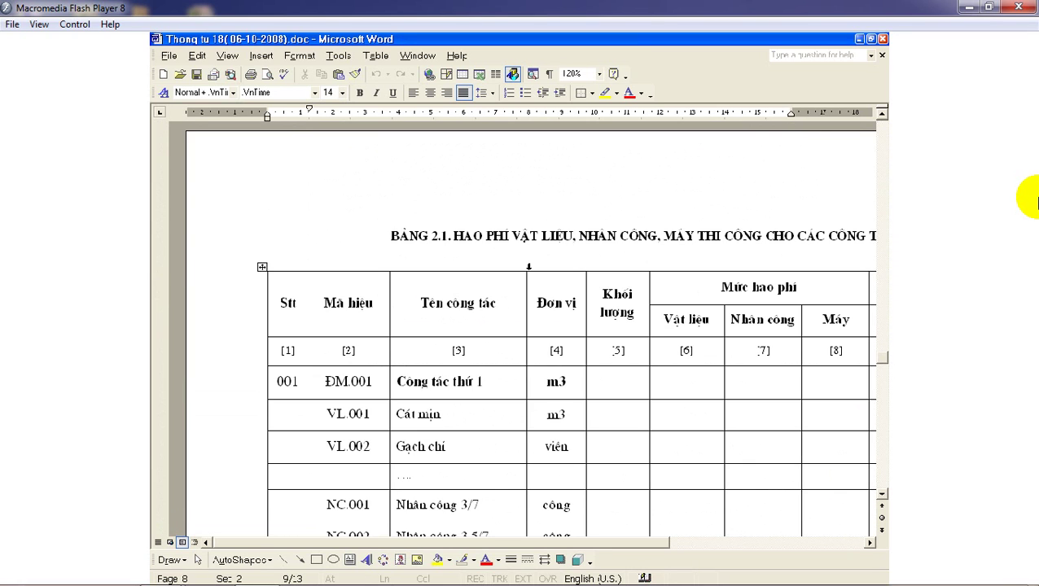
{"action": "left_click_drag", "start_coordinate": [453, 236], "coordinate": [769, 244]}
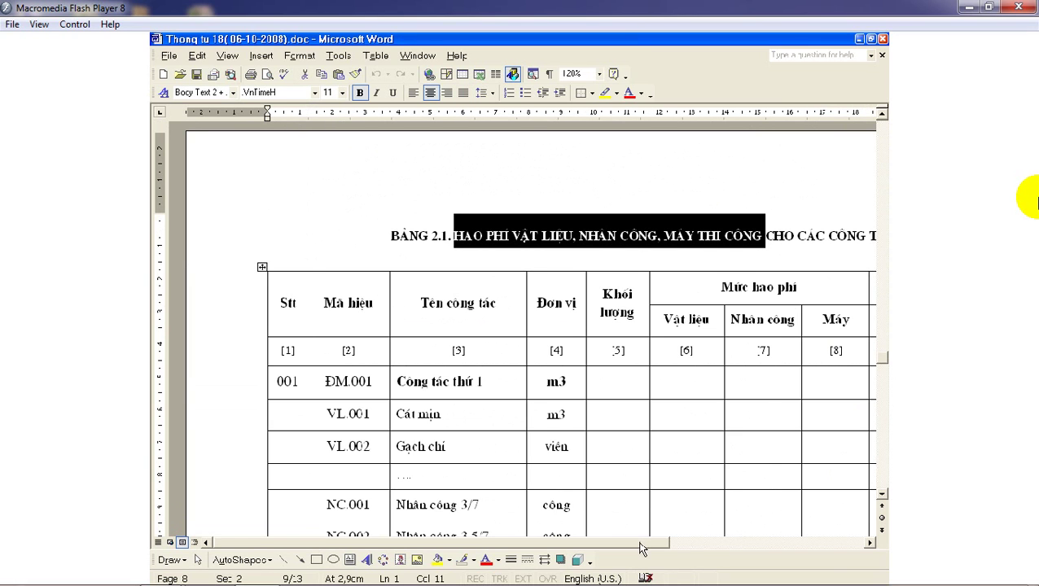
{"action": "left_click_drag", "start_coordinate": [641, 549], "coordinate": [661, 549]}
{"action": "left_click", "coordinate": [437, 415]}
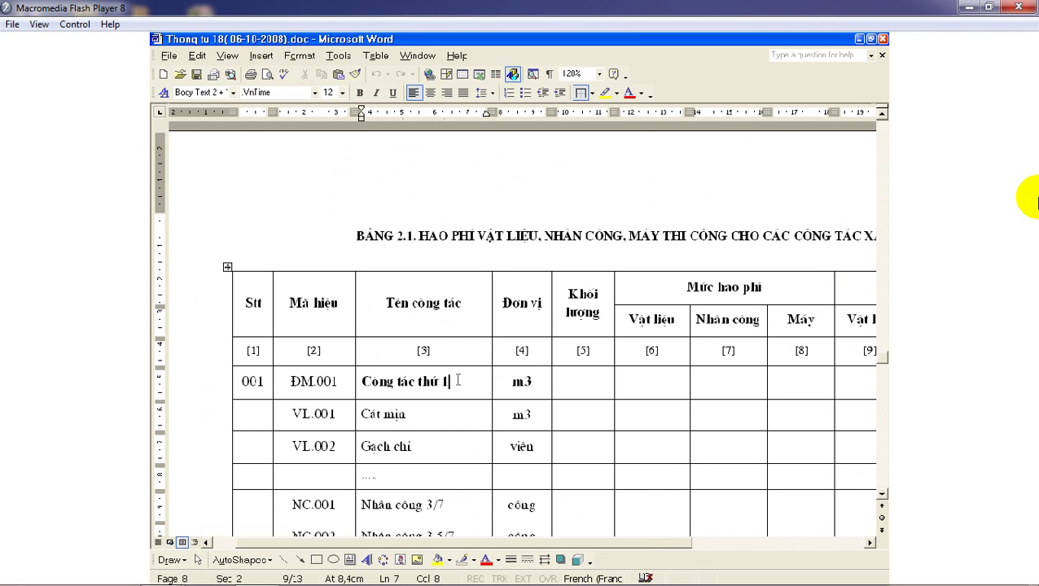
Examine the work item, material, labour and machine rows listed under Công tác thứ 1 in Bảng 2.1.
{"action": "left_click_drag", "start_coordinate": [458, 380], "coordinate": [361, 381]}
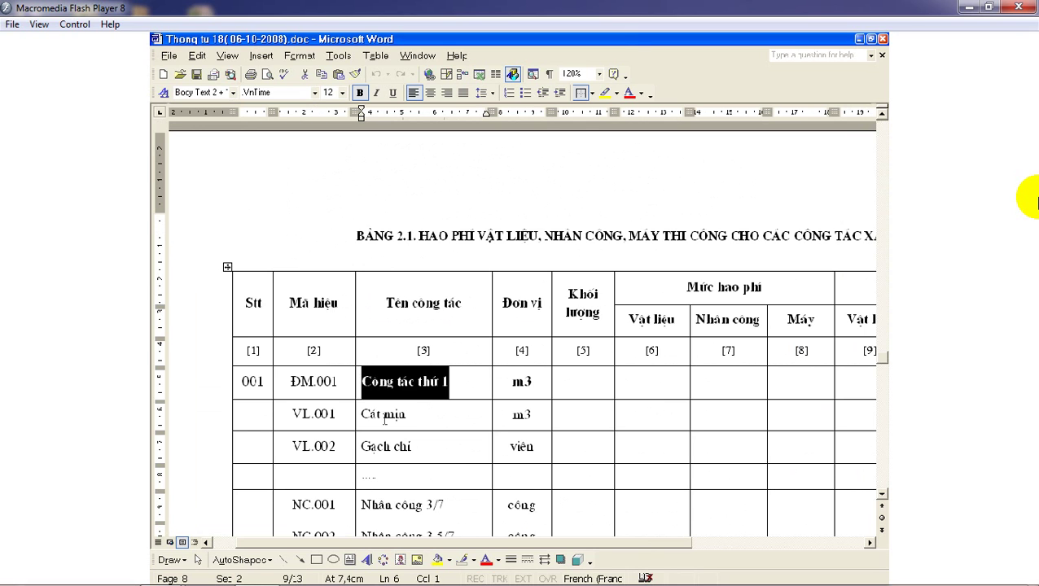
{"action": "scroll", "coordinate": [384, 420], "scroll_direction": "down", "scroll_amount": 2}
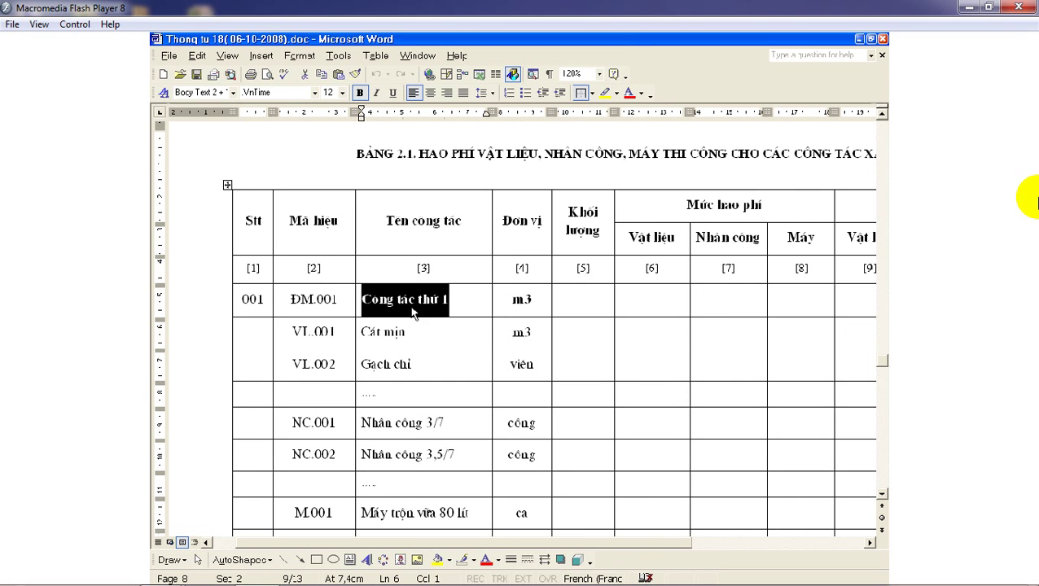
{"action": "left_click_drag", "start_coordinate": [400, 333], "coordinate": [362, 334]}
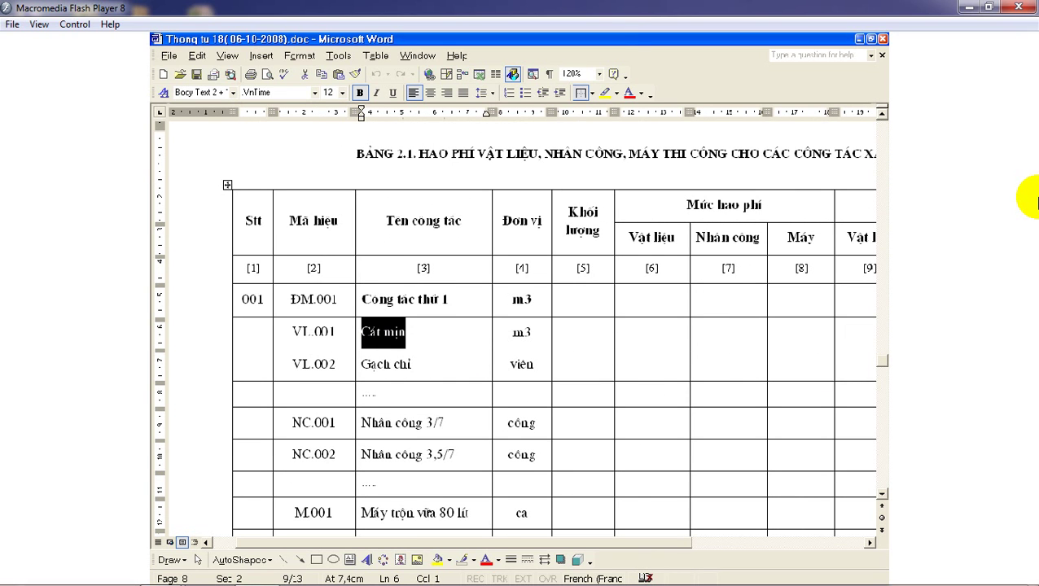
{"action": "left_click_drag", "start_coordinate": [428, 367], "coordinate": [361, 365]}
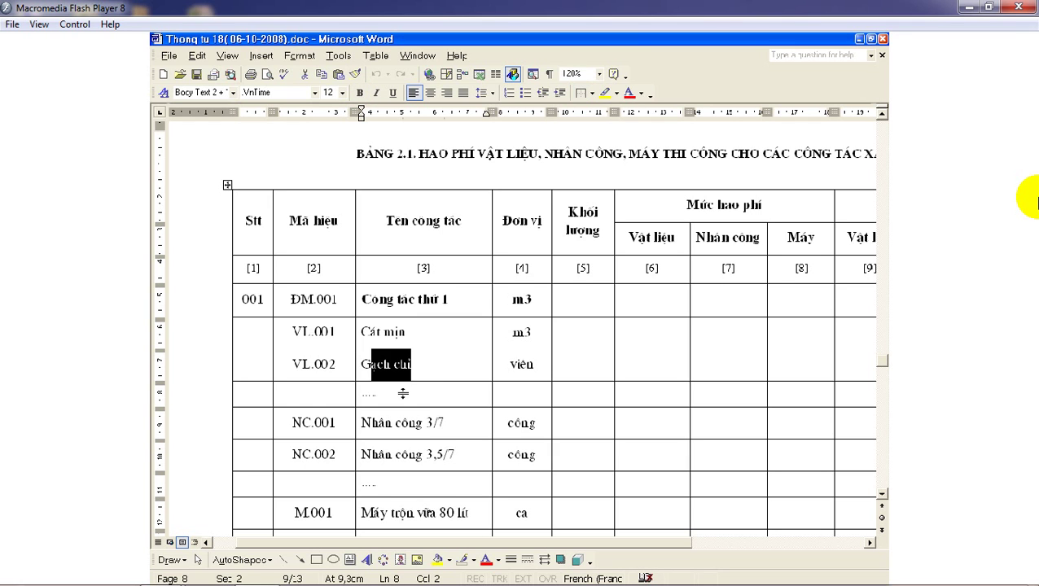
{"action": "left_click", "coordinate": [385, 392]}
{"action": "left_click_drag", "start_coordinate": [470, 423], "coordinate": [427, 422]}
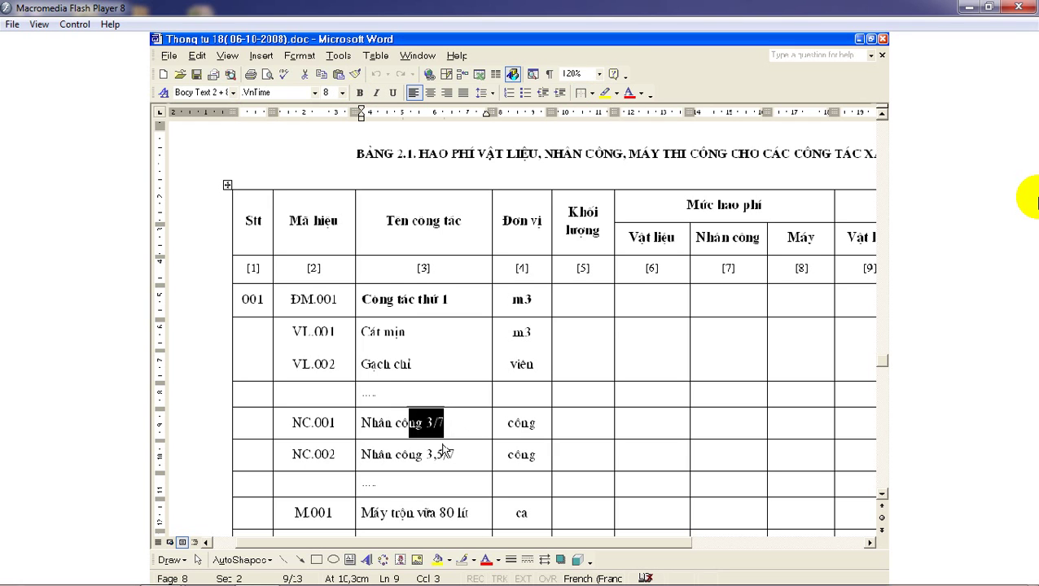
{"action": "mouse_move", "coordinate": [456, 455]}
{"action": "left_mouse_down"}
{"action": "mouse_move", "coordinate": [433, 454]}
{"action": "mouse_move", "coordinate": [438, 432]}
{"action": "mouse_move", "coordinate": [443, 462]}
{"action": "left_mouse_up"}
{"action": "scroll", "coordinate": [441, 454], "scroll_direction": "down", "scroll_amount": 1}
{"action": "scroll", "coordinate": [440, 446], "scroll_direction": "down", "scroll_amount": 1}
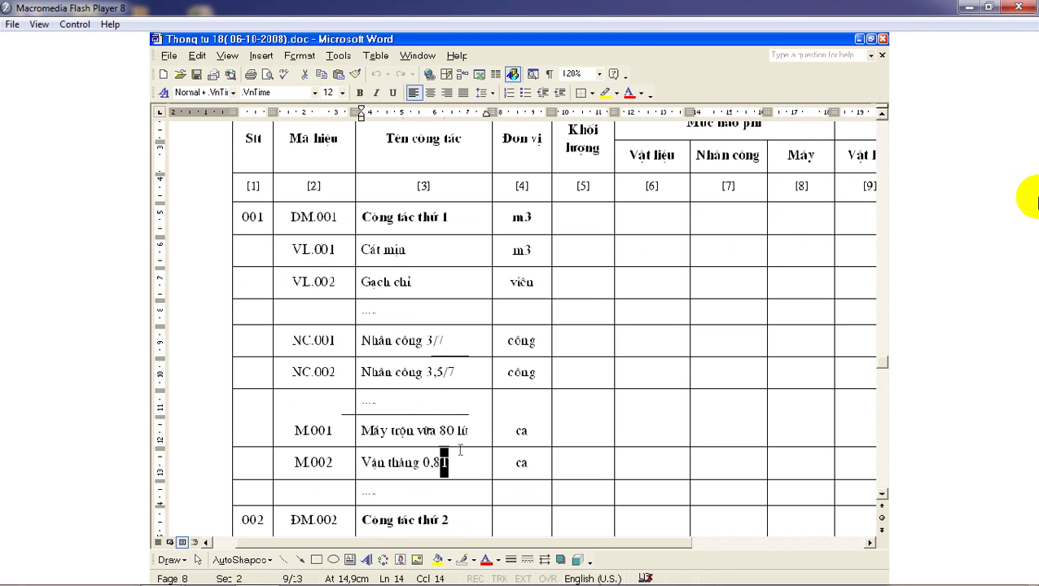
{"action": "scroll", "coordinate": [459, 450], "scroll_direction": "up", "scroll_amount": 2}
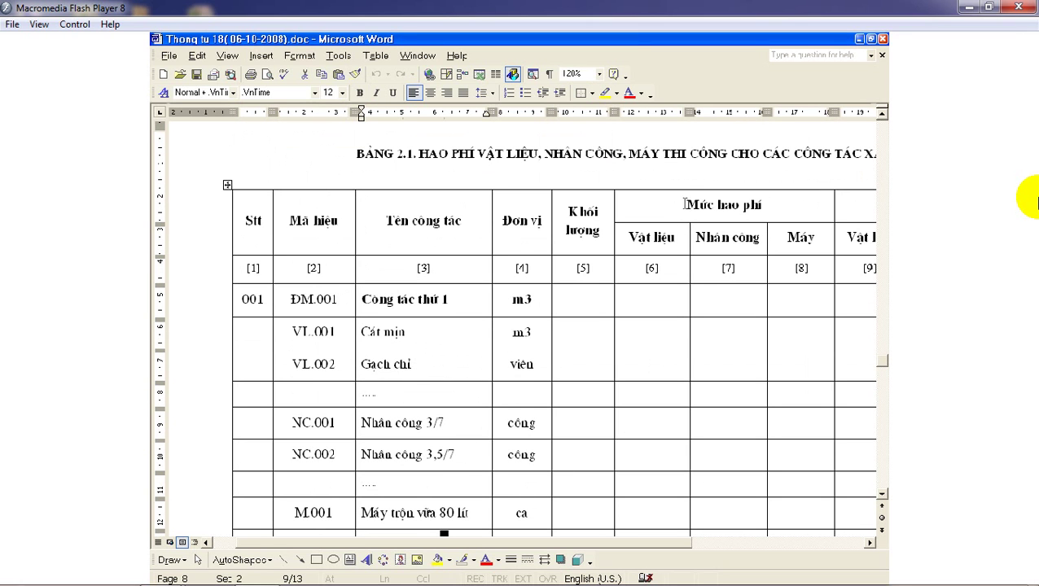
Examine the Mức hao phí, Khối lượng hao phí and Khối lượng columns of Bảng 2.1.
{"action": "left_click_drag", "start_coordinate": [684, 204], "coordinate": [788, 340]}
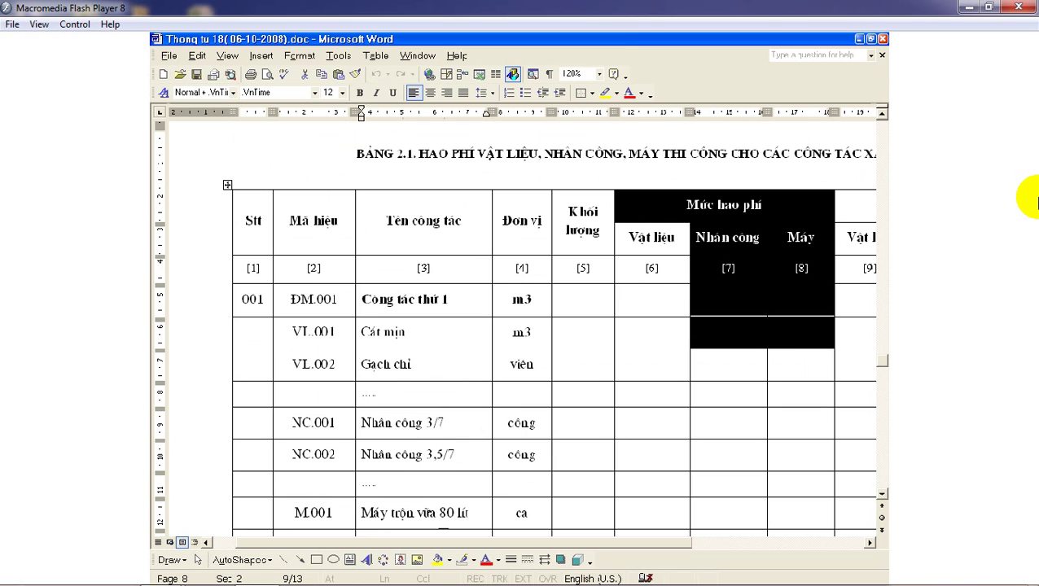
{"action": "left_click", "coordinate": [870, 543]}
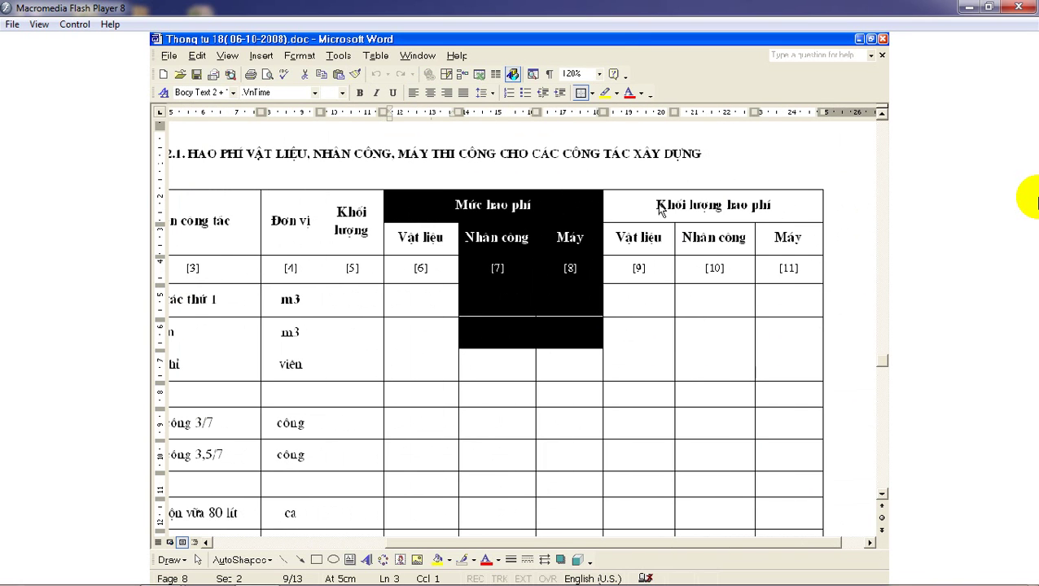
{"action": "left_click", "coordinate": [655, 205]}
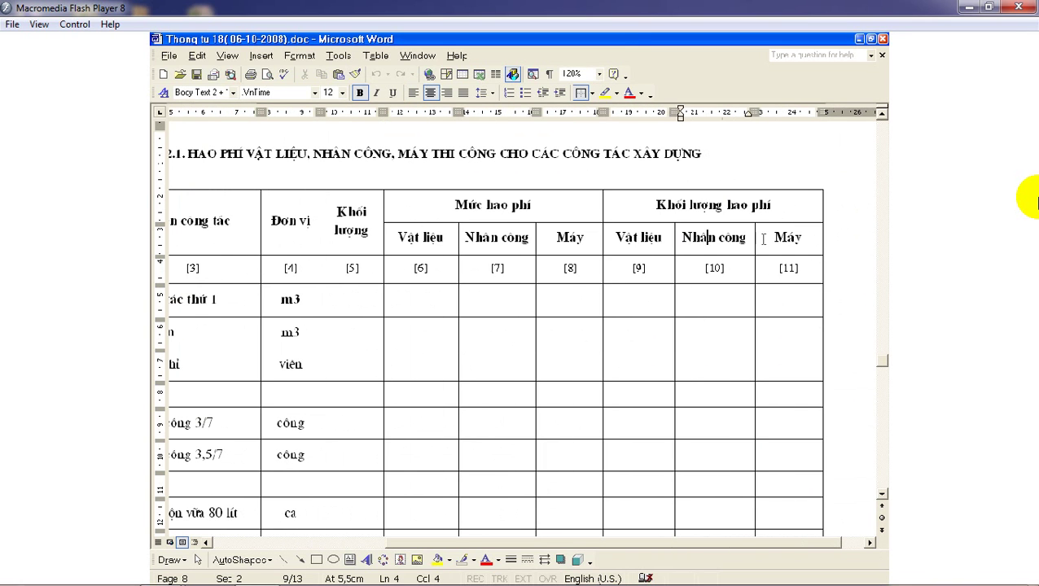
{"action": "left_click", "coordinate": [761, 238]}
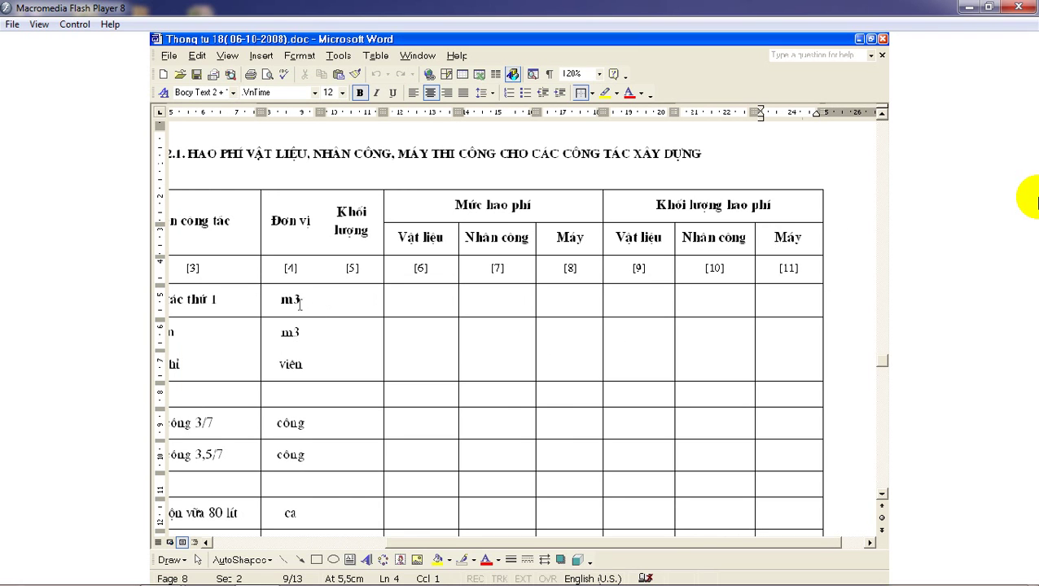
{"action": "left_click_drag", "start_coordinate": [721, 543], "coordinate": [578, 543]}
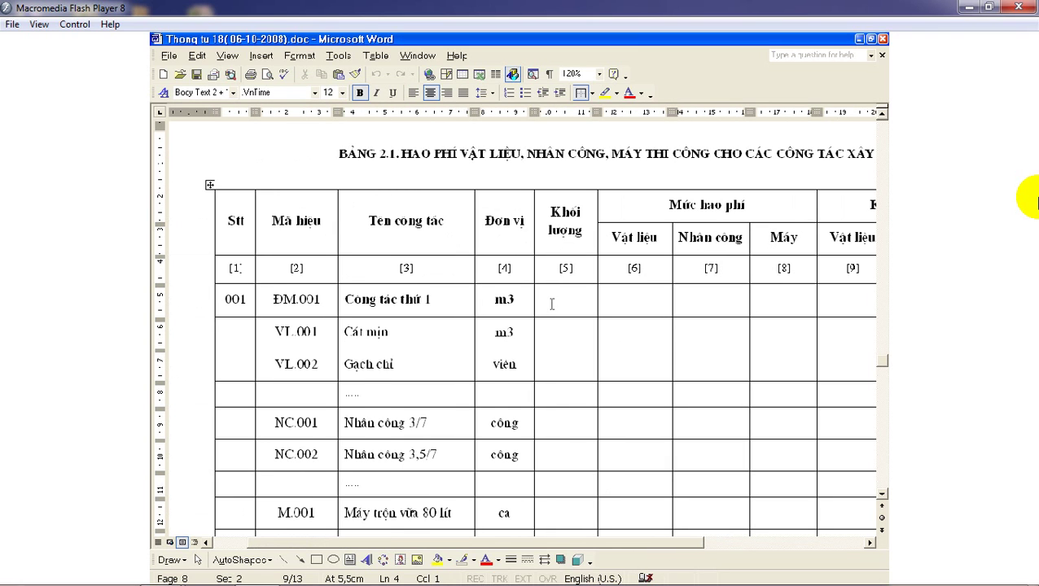
{"action": "left_click", "coordinate": [565, 299]}
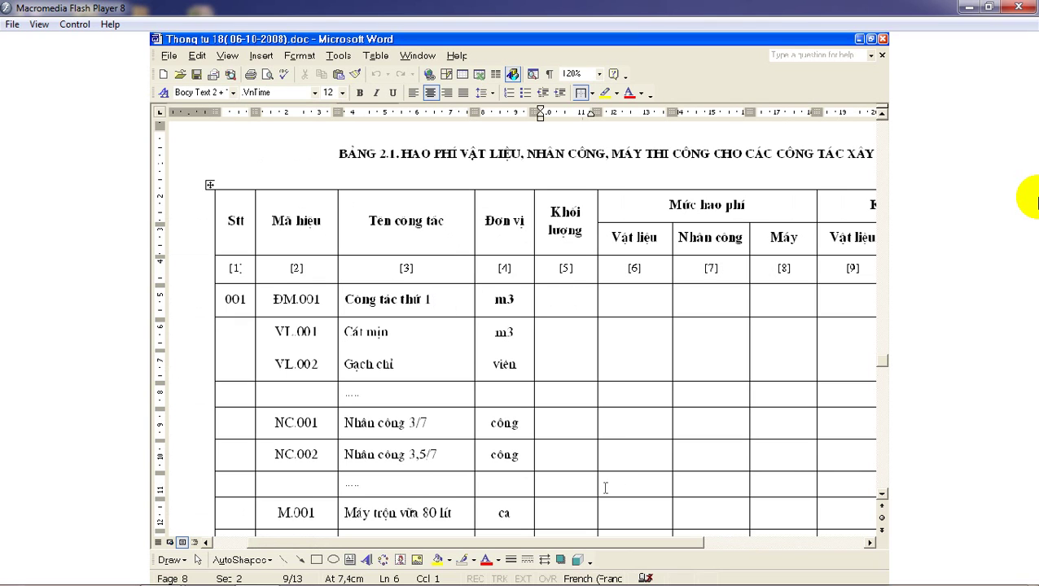
Switch back to Dự toán G8 and show the HaoPhiVatTu sheet.
{"action": "key", "text": "alt+Tab"}
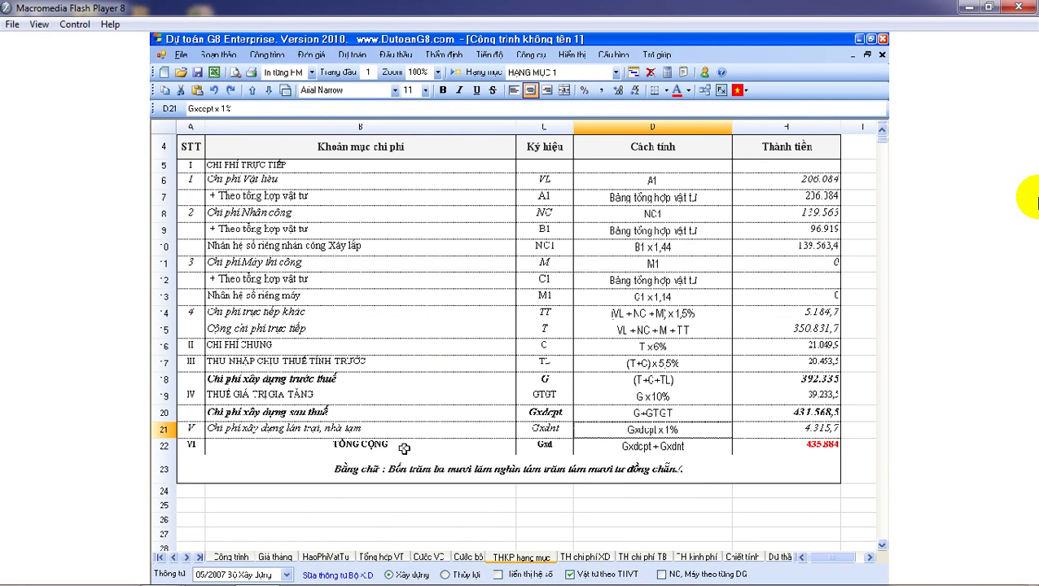
{"action": "left_click", "coordinate": [323, 558]}
{"action": "left_click", "coordinate": [458, 355]}
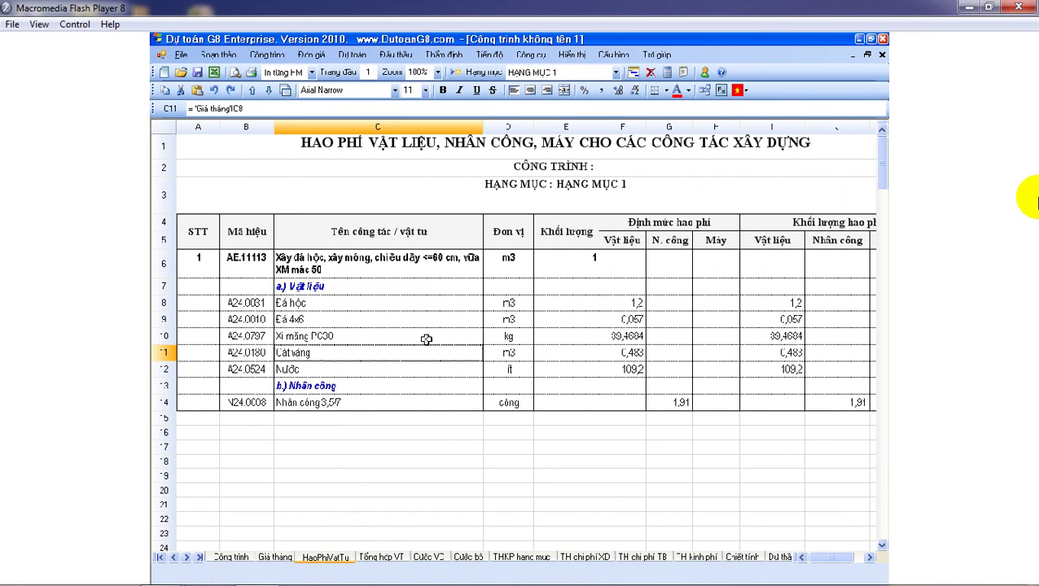
Examine work item AE.11113 and the material and labour rows beneath it.
{"action": "left_click", "coordinate": [169, 265]}
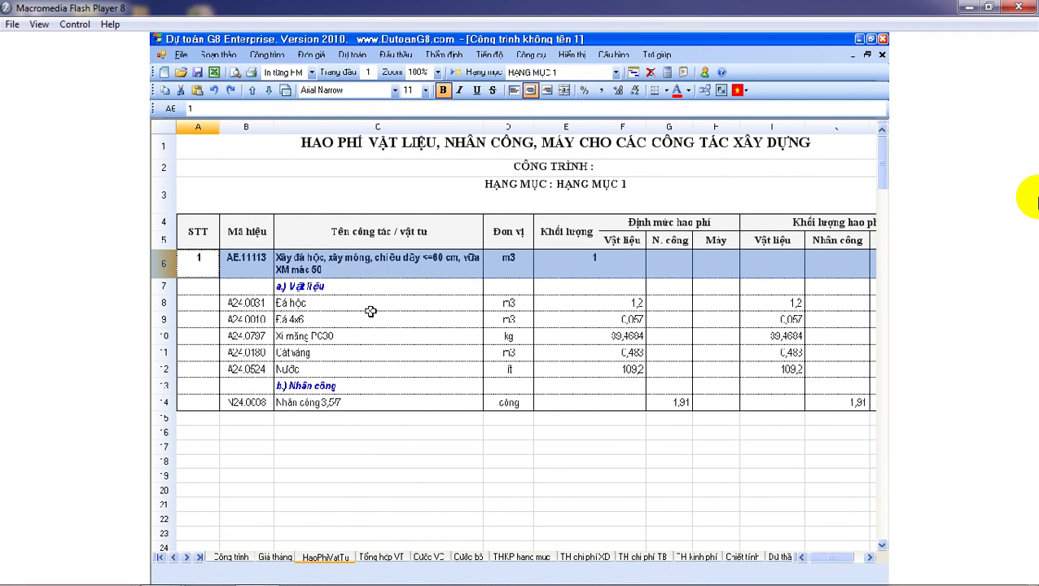
{"action": "left_click", "coordinate": [350, 325]}
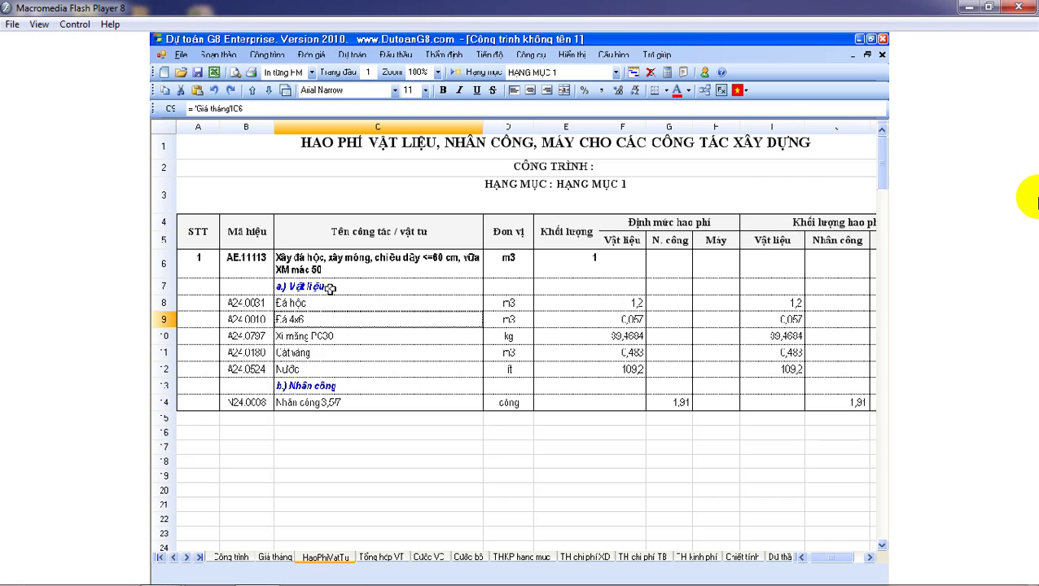
{"action": "left_click_drag", "start_coordinate": [329, 289], "coordinate": [336, 402]}
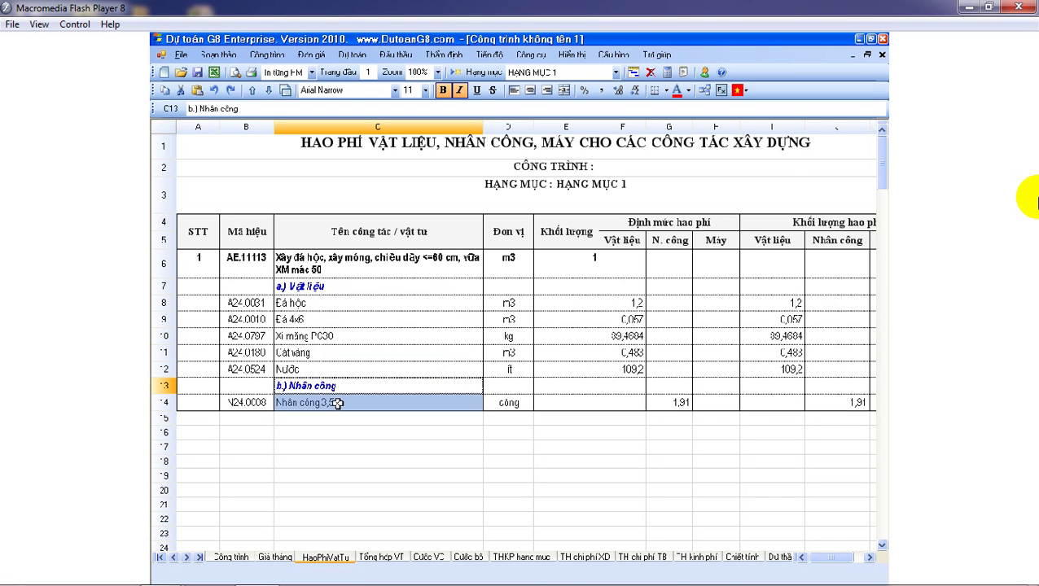
{"action": "left_click", "coordinate": [368, 335]}
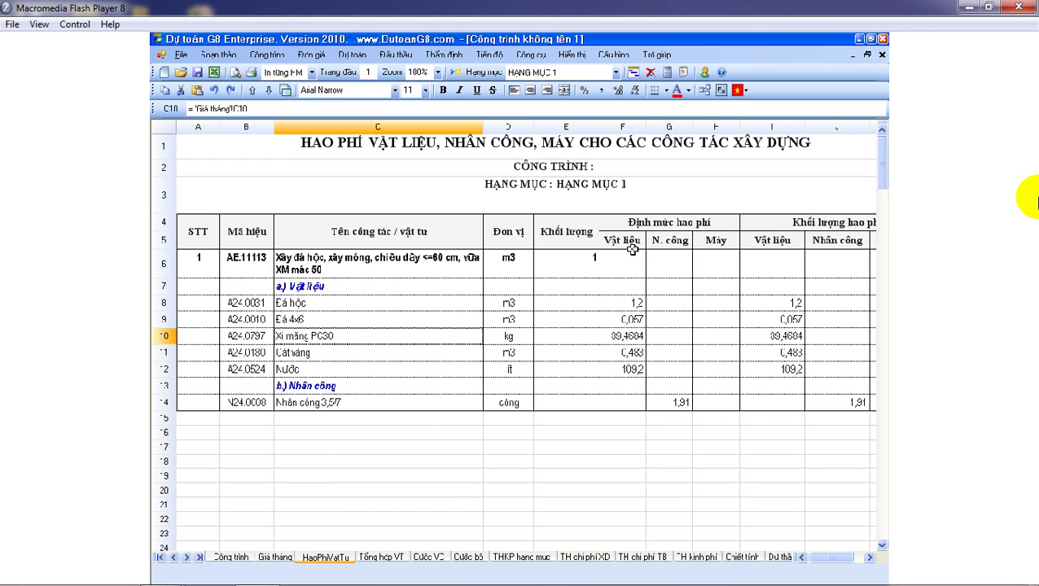
Examine the material, labour and machine columns under Định mức hao phí for work item AE.11113.
{"action": "left_click_drag", "start_coordinate": [630, 226], "coordinate": [715, 398]}
{"action": "left_click_drag", "start_coordinate": [629, 285], "coordinate": [629, 366]}
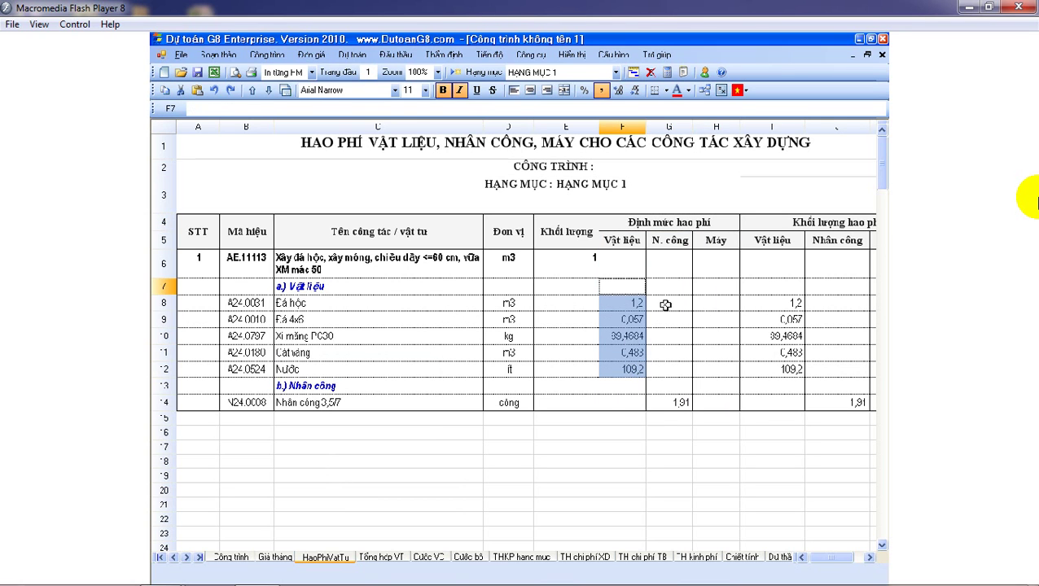
{"action": "left_click_drag", "start_coordinate": [666, 287], "coordinate": [672, 382]}
{"action": "left_click_drag", "start_coordinate": [717, 287], "coordinate": [724, 409]}
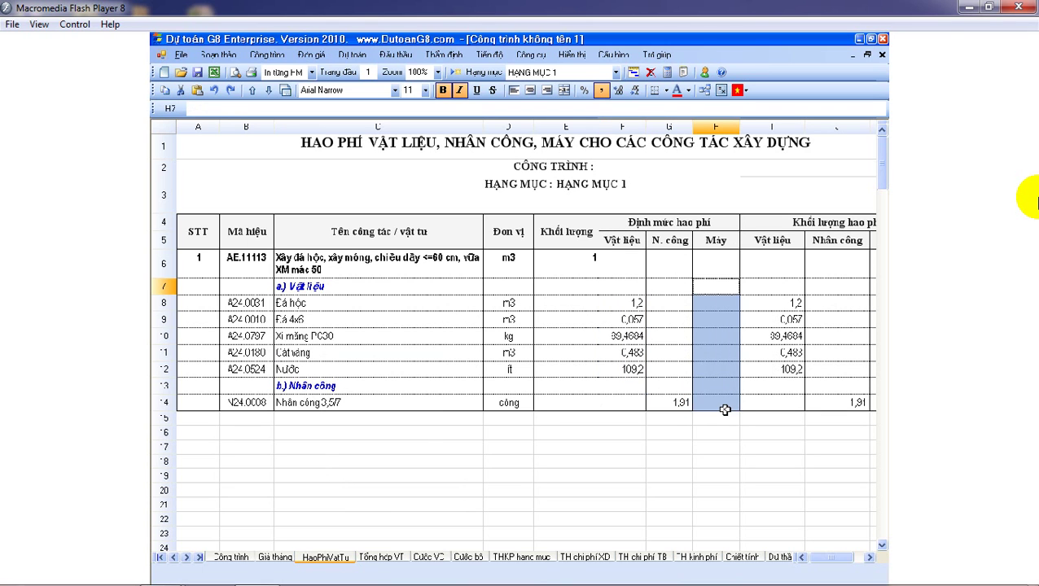
{"action": "left_click", "coordinate": [725, 399]}
Bring all Khối lượng hao phí columns into view and select the consumption norm range F7:H14.
{"action": "left_click", "coordinate": [870, 557]}
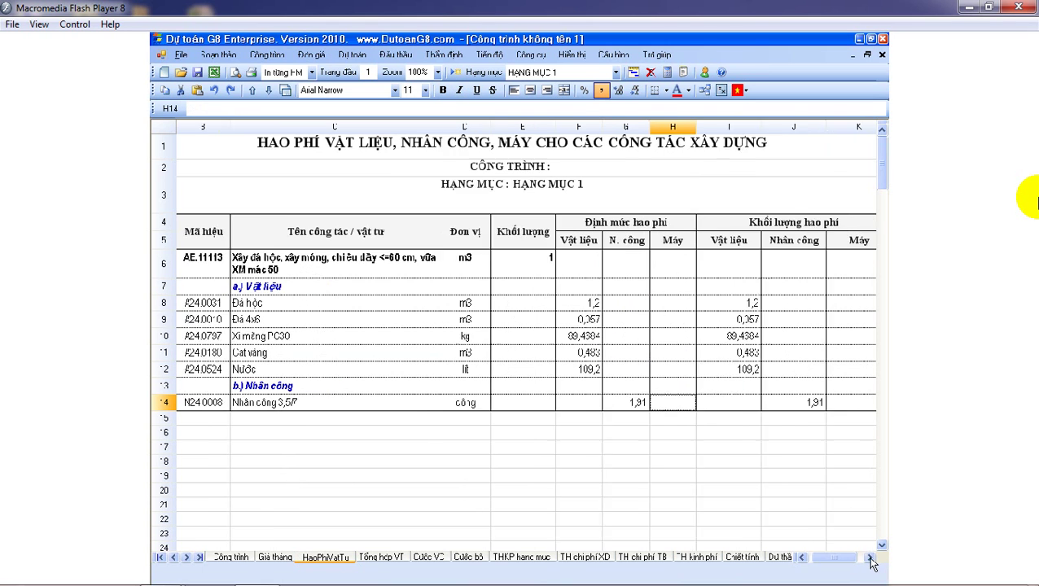
{"action": "left_click", "coordinate": [869, 557]}
{"action": "left_click_drag", "start_coordinate": [538, 281], "coordinate": [621, 401]}
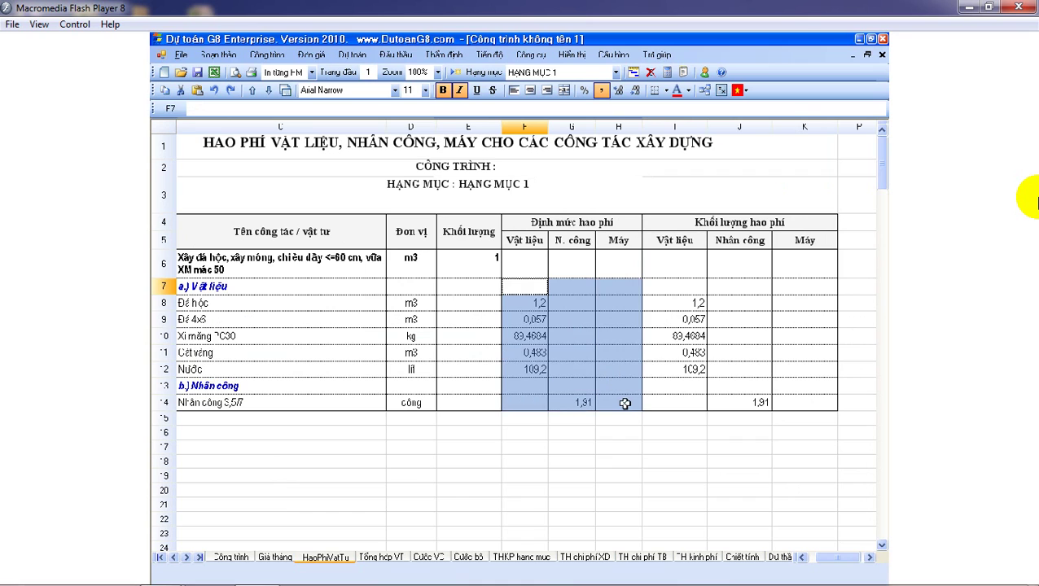
Examine the Vật liệu, N. công and Máy norm columns under Định mức hao phí one after another.
{"action": "left_click", "coordinate": [616, 394]}
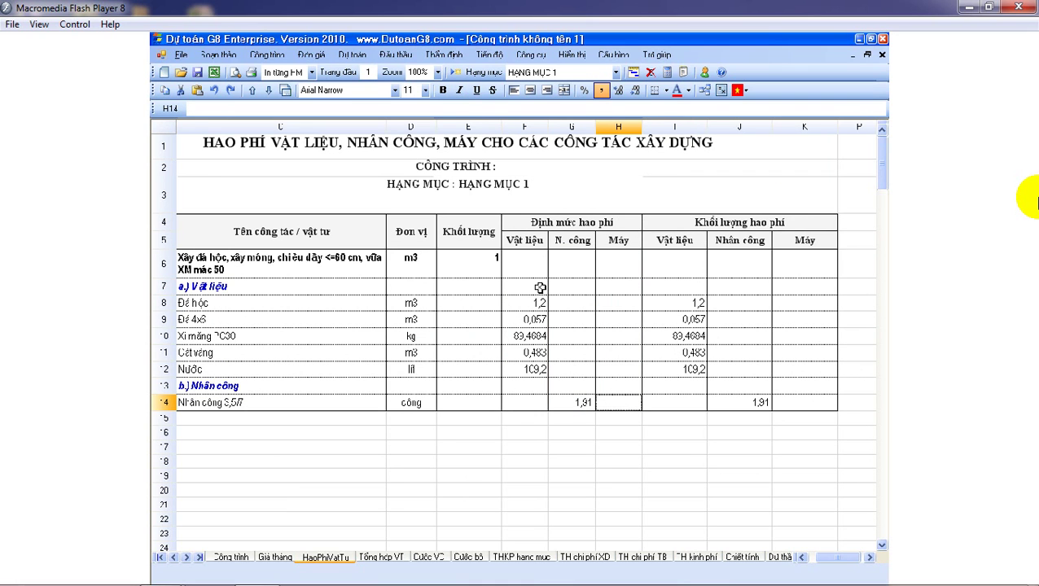
{"action": "left_click_drag", "start_coordinate": [521, 283], "coordinate": [524, 371]}
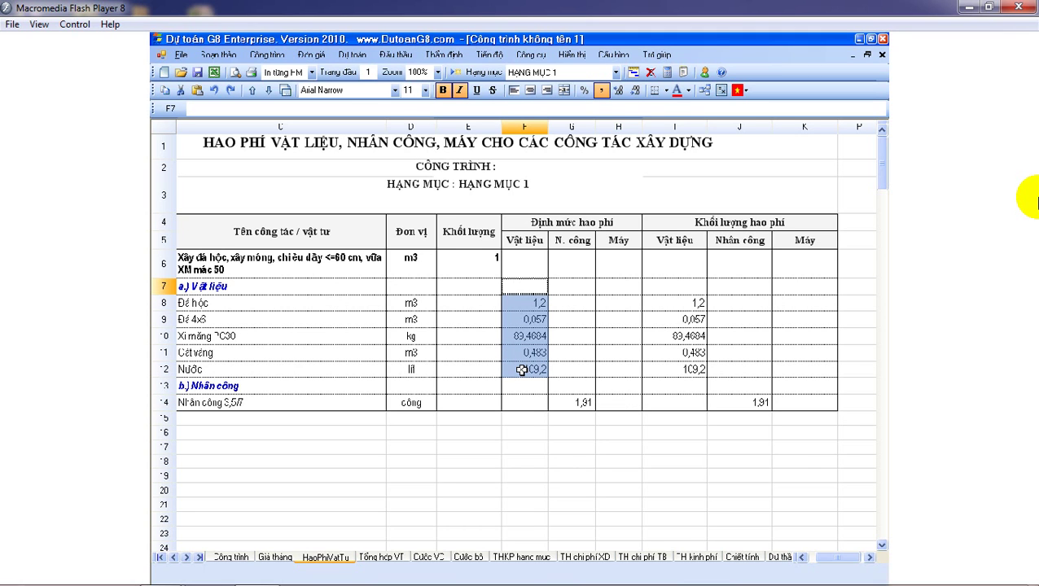
{"action": "left_click_drag", "start_coordinate": [573, 303], "coordinate": [577, 404]}
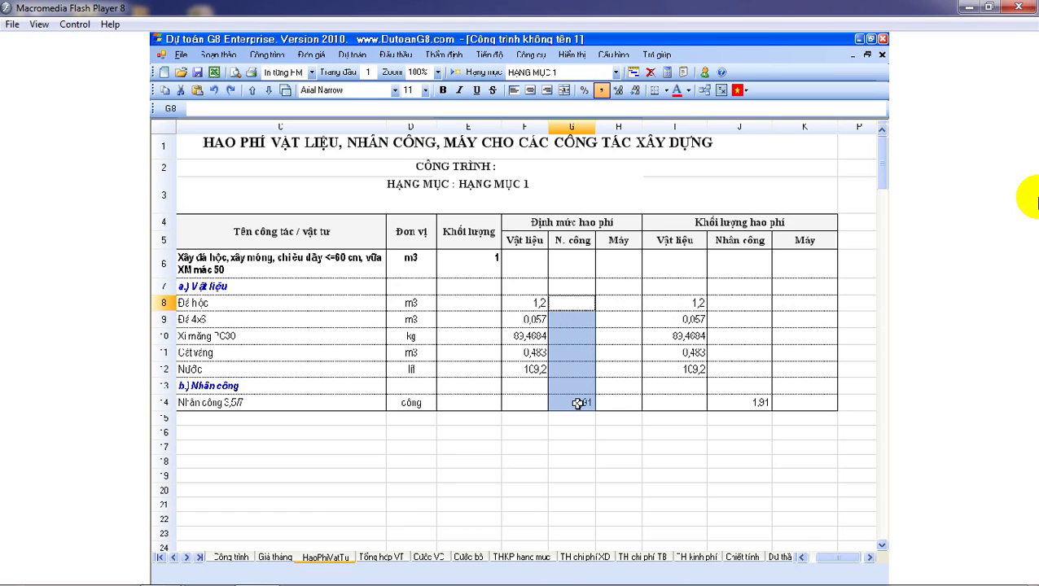
{"action": "left_click_drag", "start_coordinate": [619, 307], "coordinate": [619, 347]}
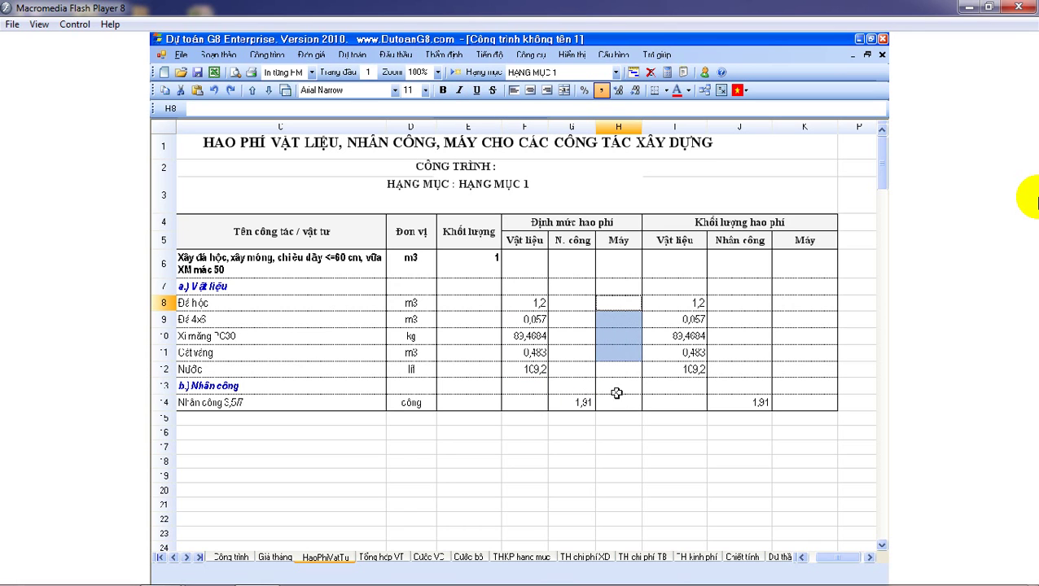
{"action": "left_click_drag", "start_coordinate": [616, 393], "coordinate": [617, 397]}
{"action": "left_click", "coordinate": [617, 398]}
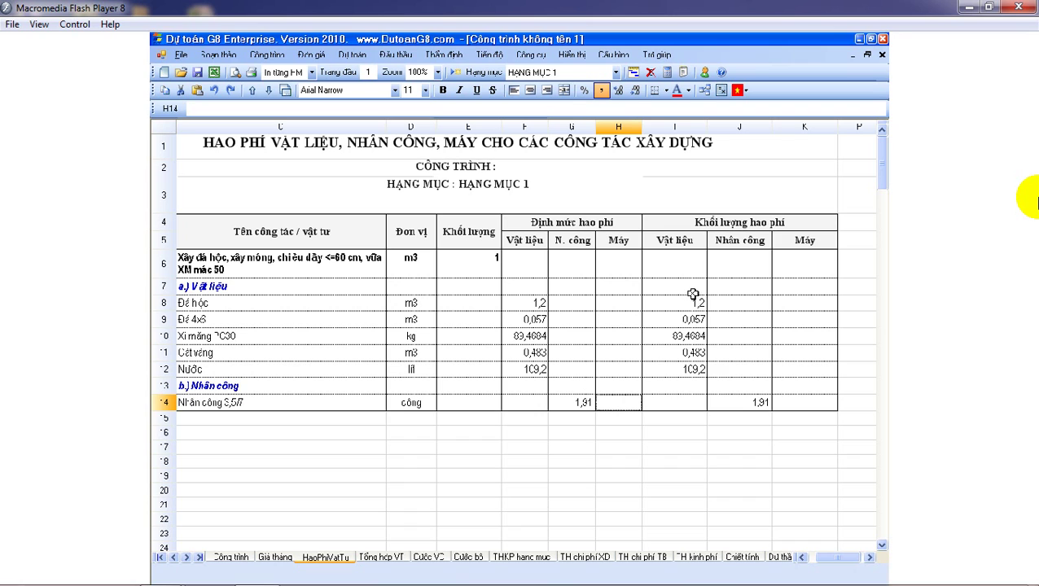
Compare the Vật liệu consumption cells in column I with quantity cell E6 and the material norms F8:F12.
{"action": "left_click_drag", "start_coordinate": [691, 293], "coordinate": [693, 380]}
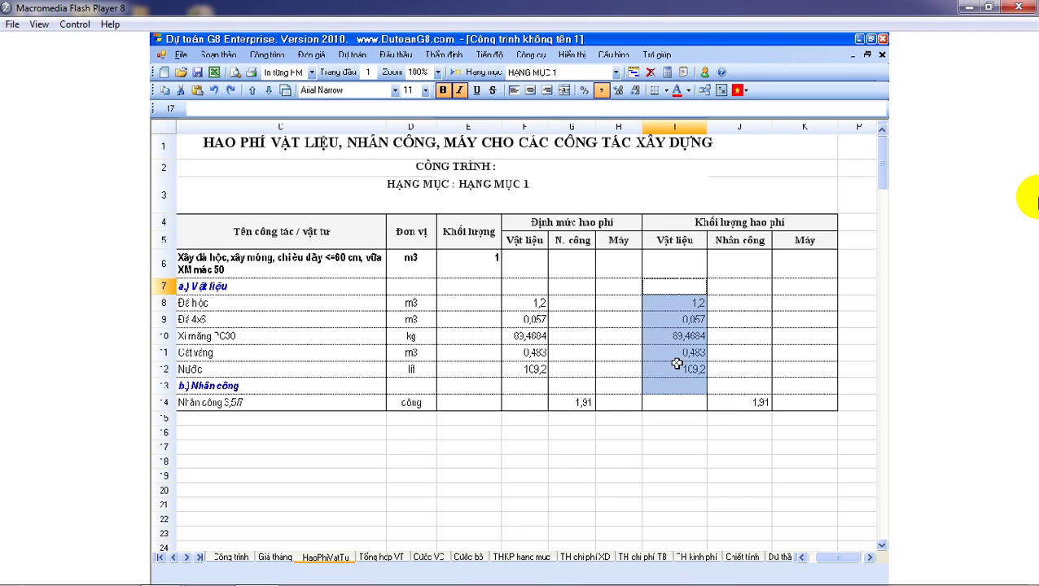
{"action": "left_click", "coordinate": [491, 264]}
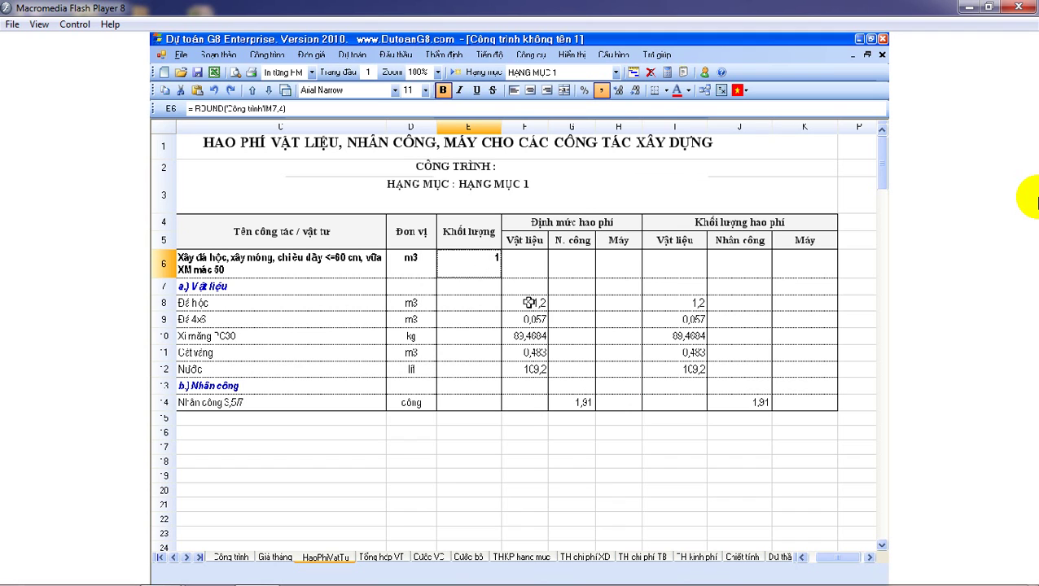
{"action": "left_click_drag", "start_coordinate": [541, 305], "coordinate": [539, 370]}
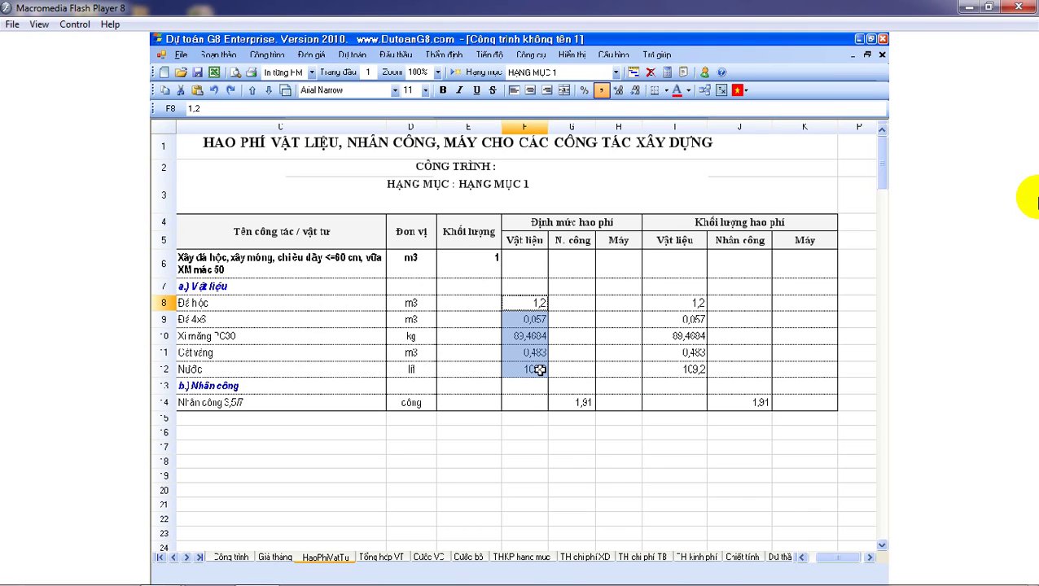
{"action": "left_click_drag", "start_coordinate": [697, 302], "coordinate": [696, 375]}
{"action": "left_click", "coordinate": [489, 267]}
{"action": "left_click_drag", "start_coordinate": [538, 303], "coordinate": [534, 368]}
Check the Nhân công consumption in column J against quantity cell E6 and the labour norm, ending on cell J14.
{"action": "left_click_drag", "start_coordinate": [742, 301], "coordinate": [744, 402]}
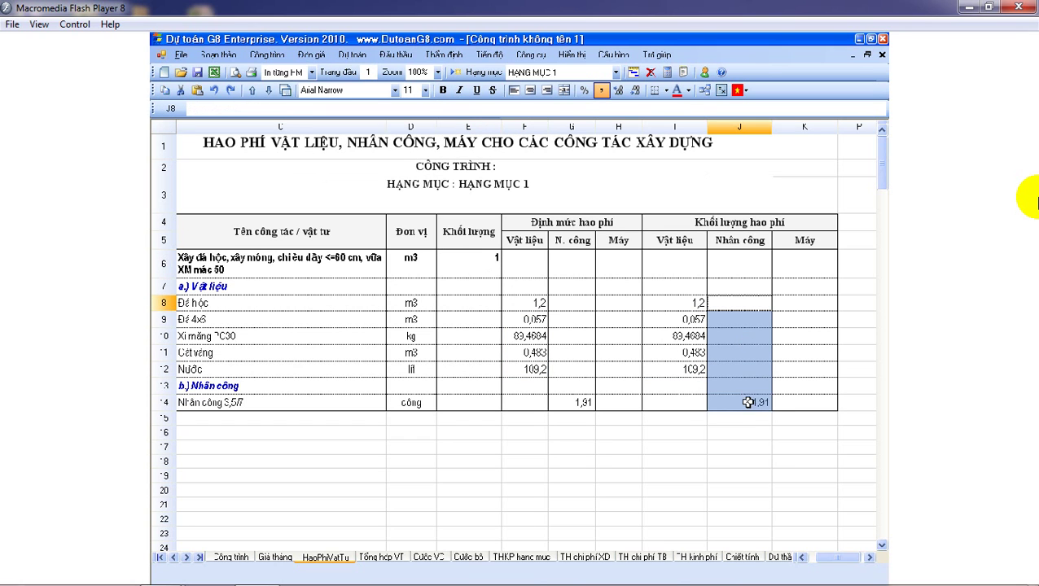
{"action": "left_click", "coordinate": [492, 272]}
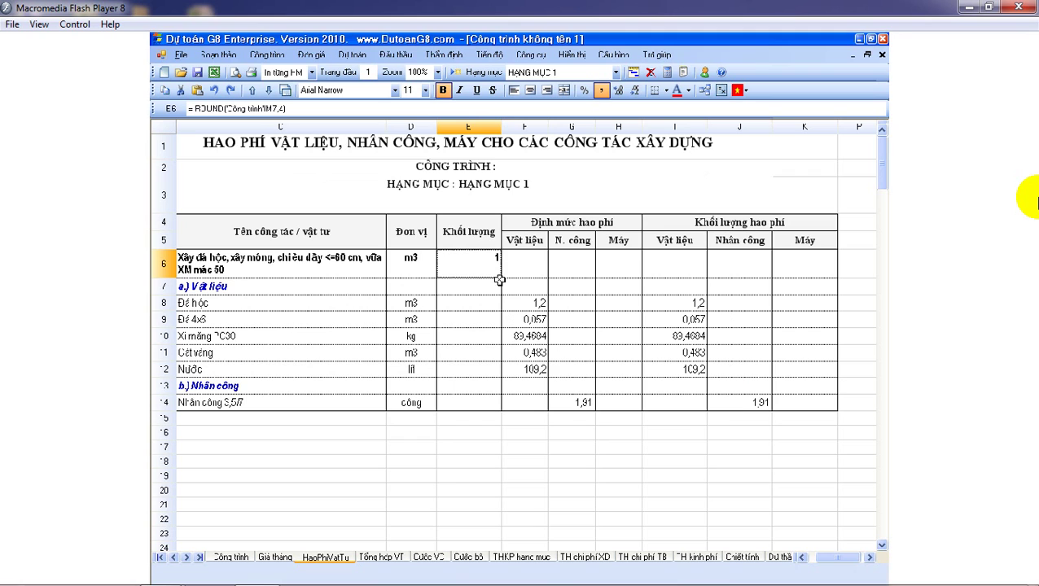
{"action": "left_click_drag", "start_coordinate": [575, 348], "coordinate": [584, 404]}
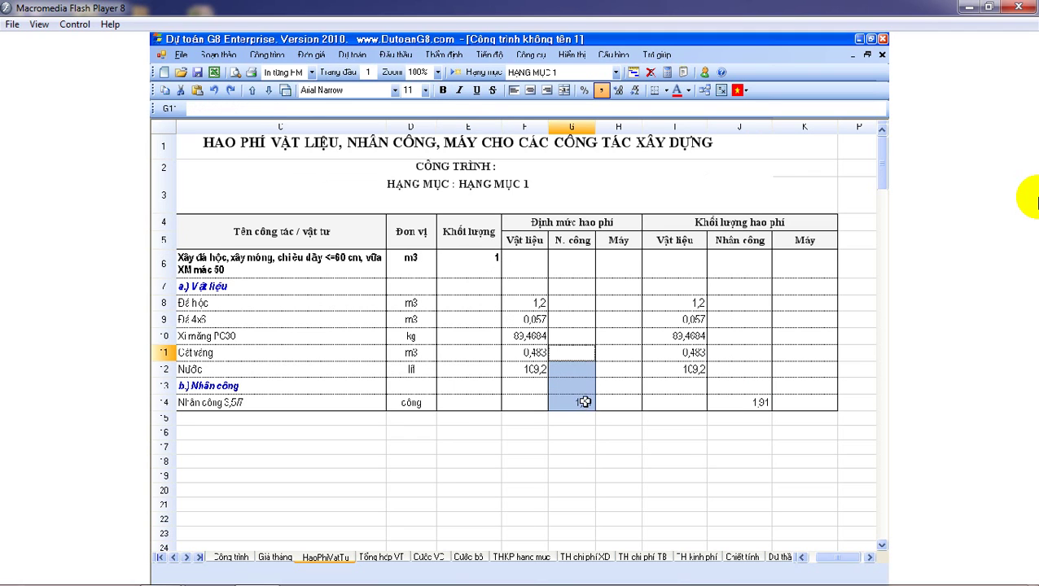
{"action": "left_click", "coordinate": [742, 399]}
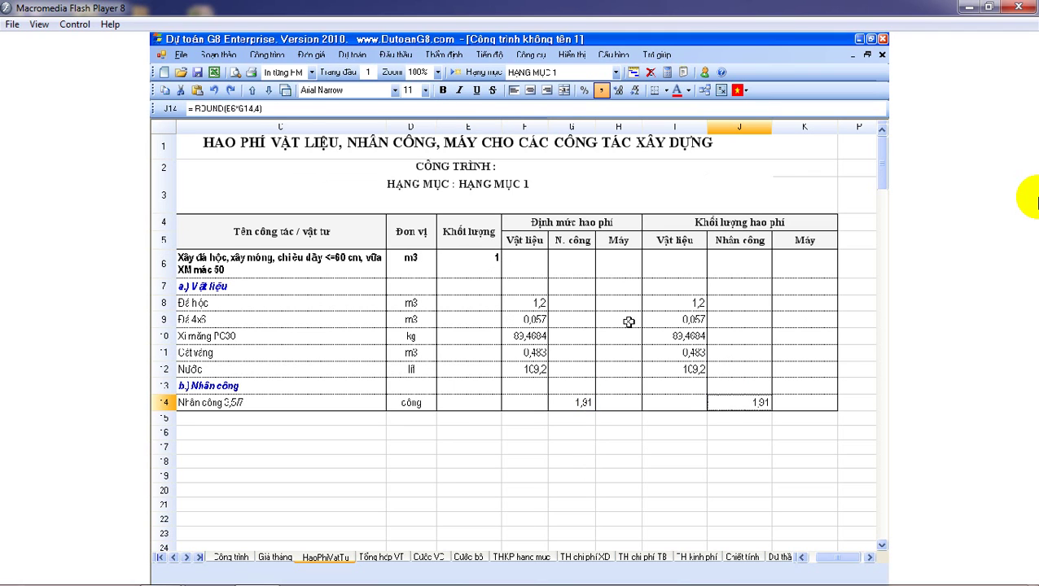
Examine the Máy column under Khối lượng hao phí and the matching Máy column under Định mức hao phí.
{"action": "left_click_drag", "start_coordinate": [812, 262], "coordinate": [811, 407]}
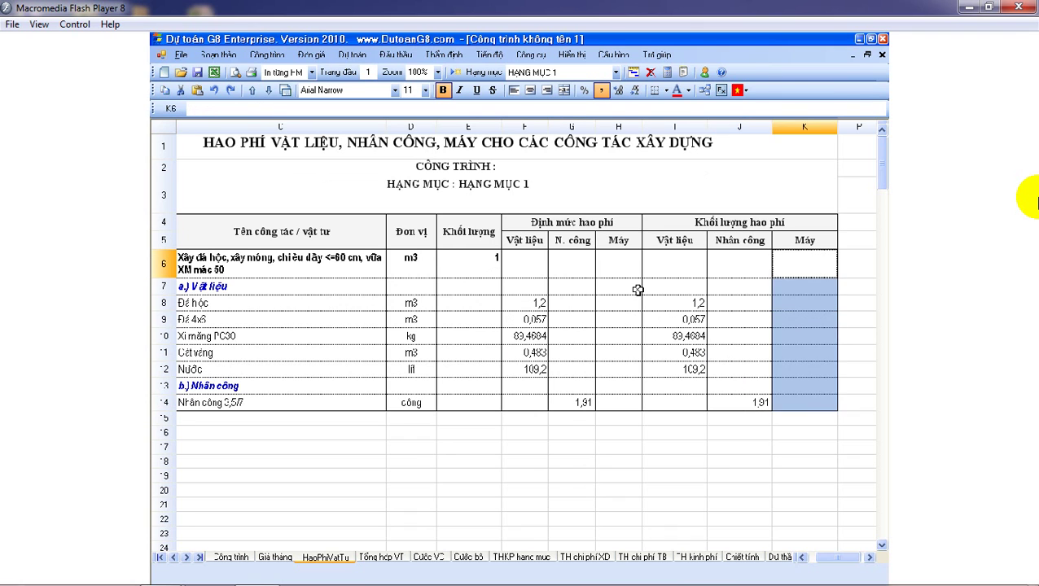
{"action": "left_click", "coordinate": [617, 275]}
{"action": "left_click_drag", "start_coordinate": [623, 287], "coordinate": [626, 400]}
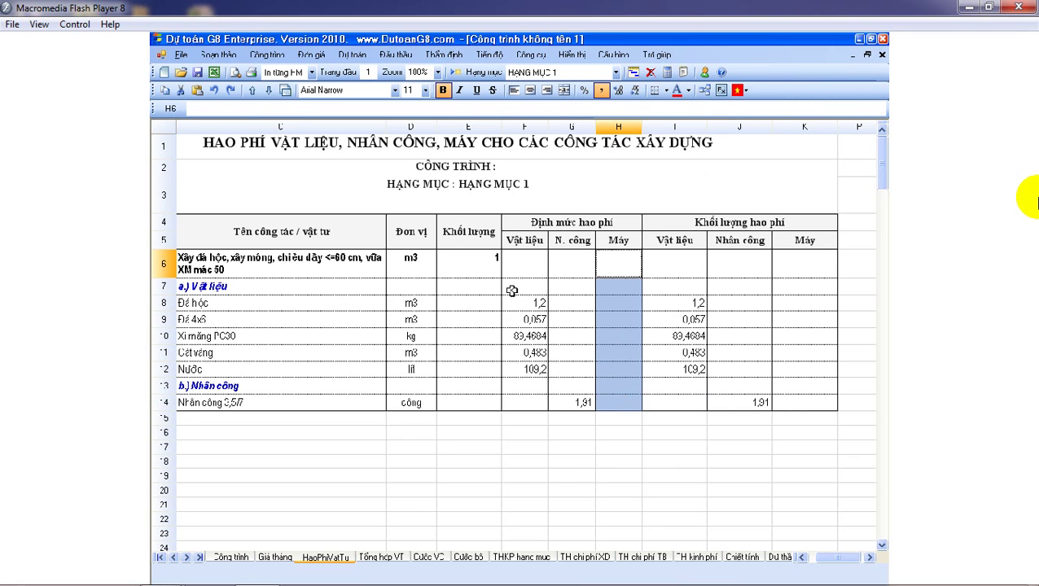
Review quantity cell E6 and the norm range F6:H14, and inspect the consumption formula of Xi măng PC30 in I10.
{"action": "left_click", "coordinate": [483, 261]}
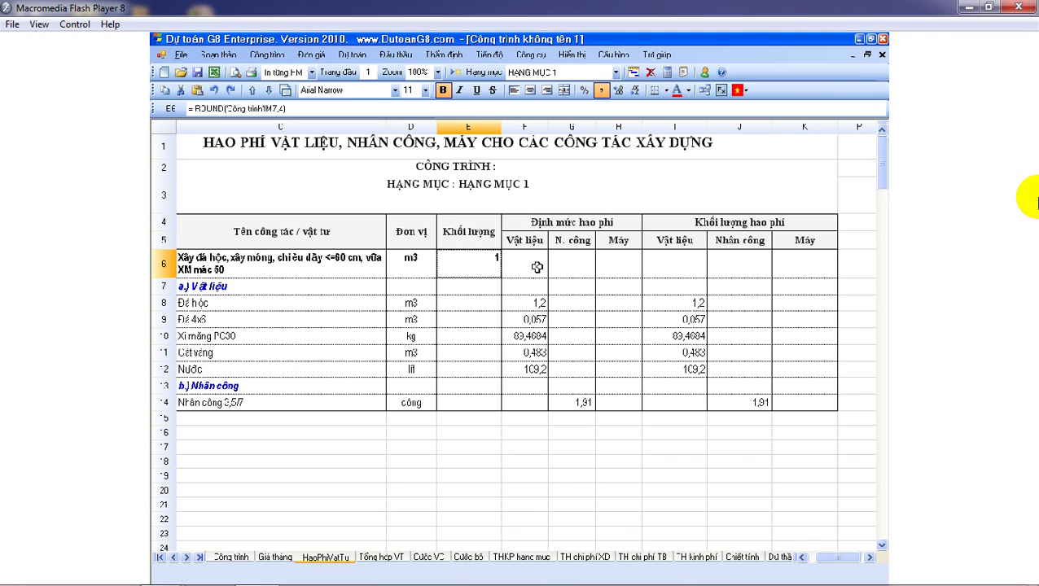
{"action": "left_click_drag", "start_coordinate": [534, 266], "coordinate": [609, 402]}
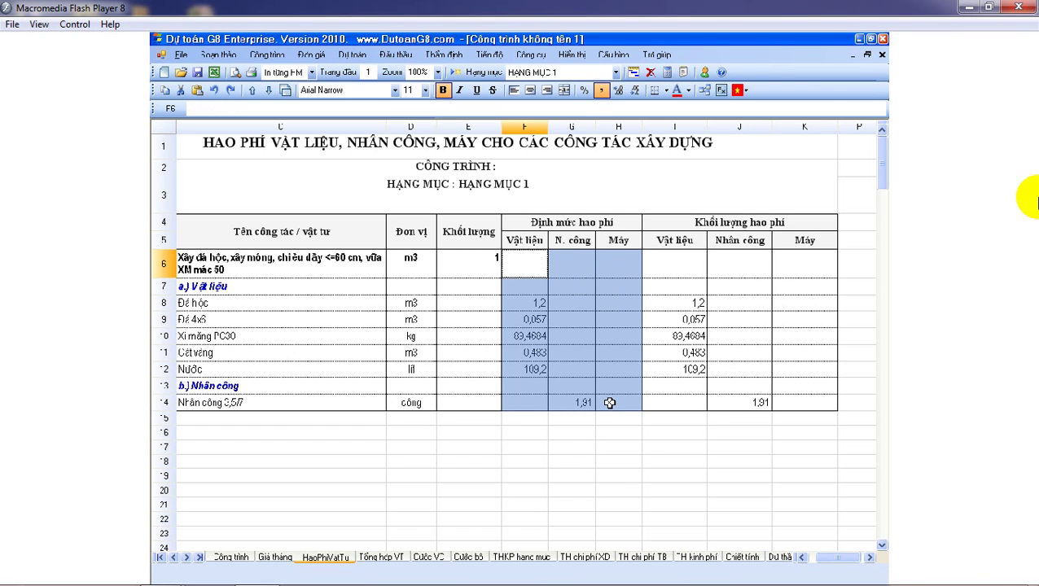
{"action": "left_click", "coordinate": [610, 402]}
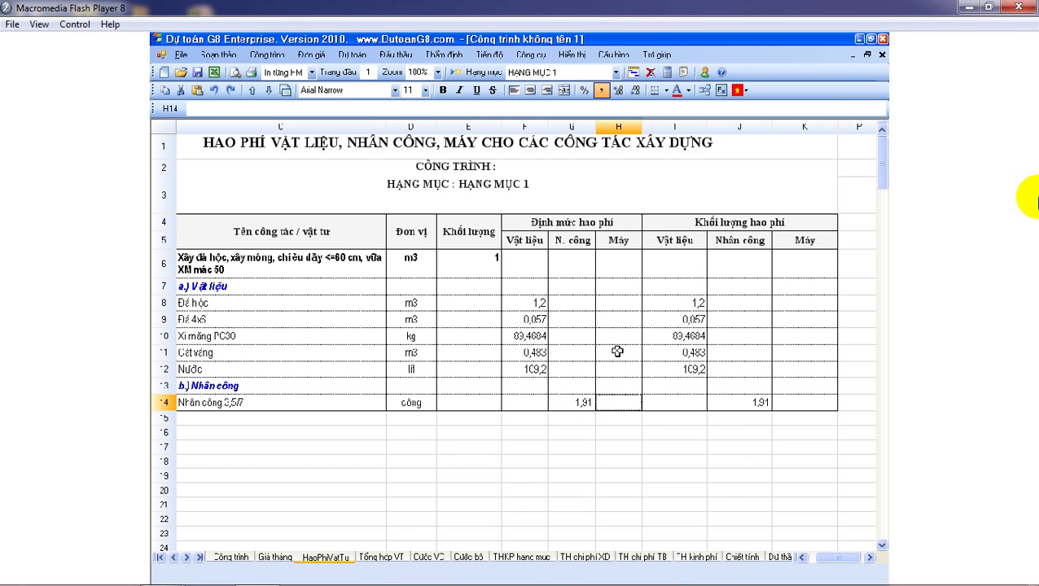
{"action": "left_click_drag", "start_coordinate": [528, 290], "coordinate": [527, 369]}
{"action": "left_click", "coordinate": [488, 263]}
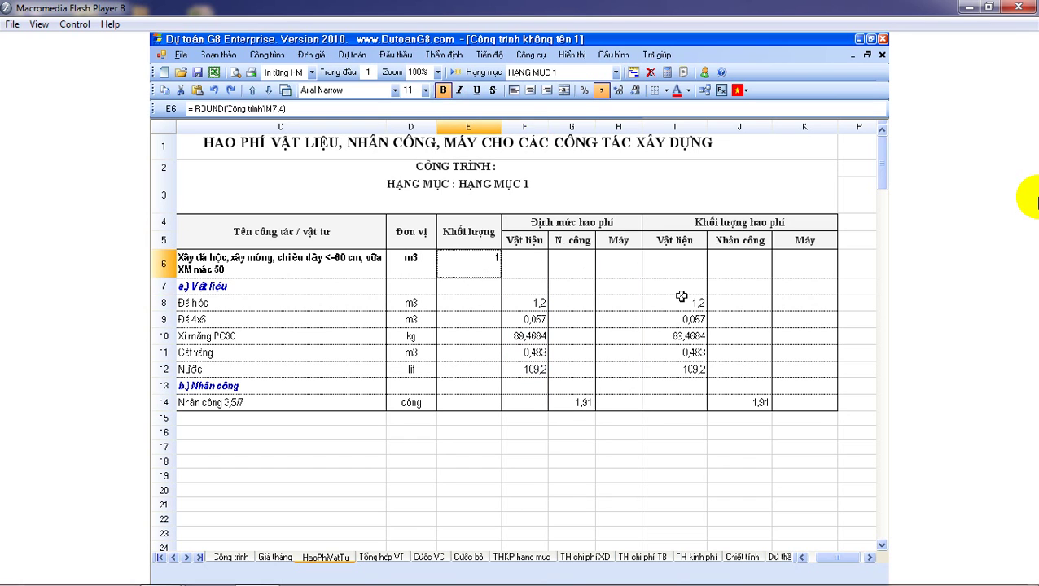
{"action": "left_click_drag", "start_coordinate": [676, 289], "coordinate": [676, 365]}
{"action": "left_click", "coordinate": [677, 335]}
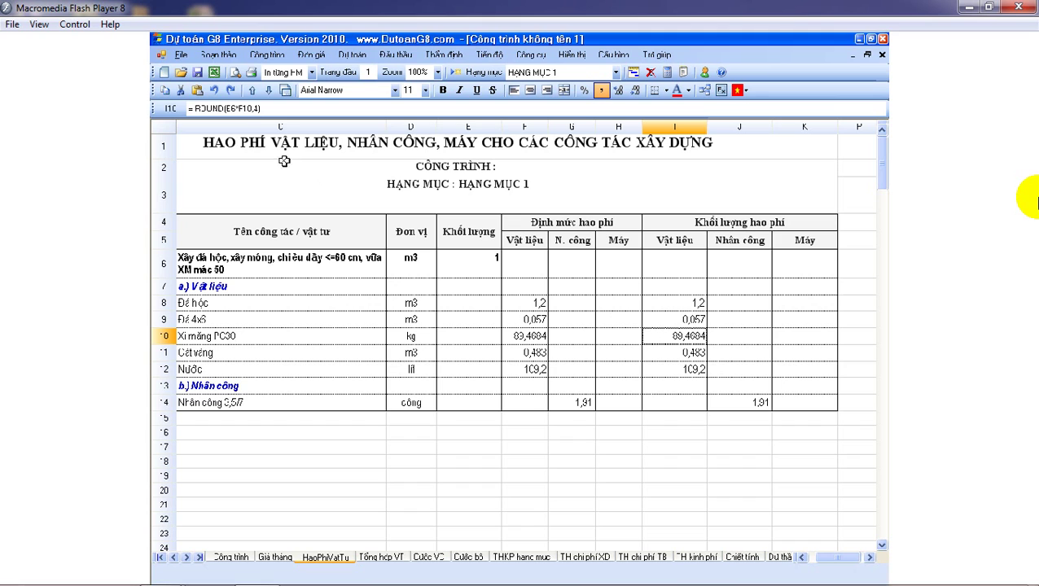
{"action": "left_click", "coordinate": [234, 109]}
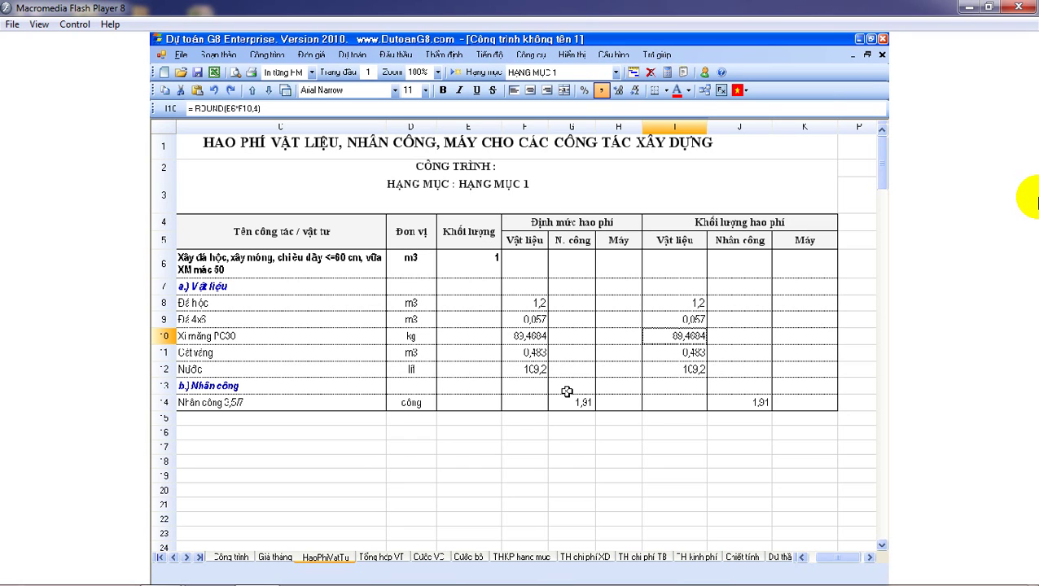
Switch to the Thong tu 18 document in Word and examine the material, labour and machine items listed in Bảng 2.2.
{"action": "key", "text": "alt+Tab"}
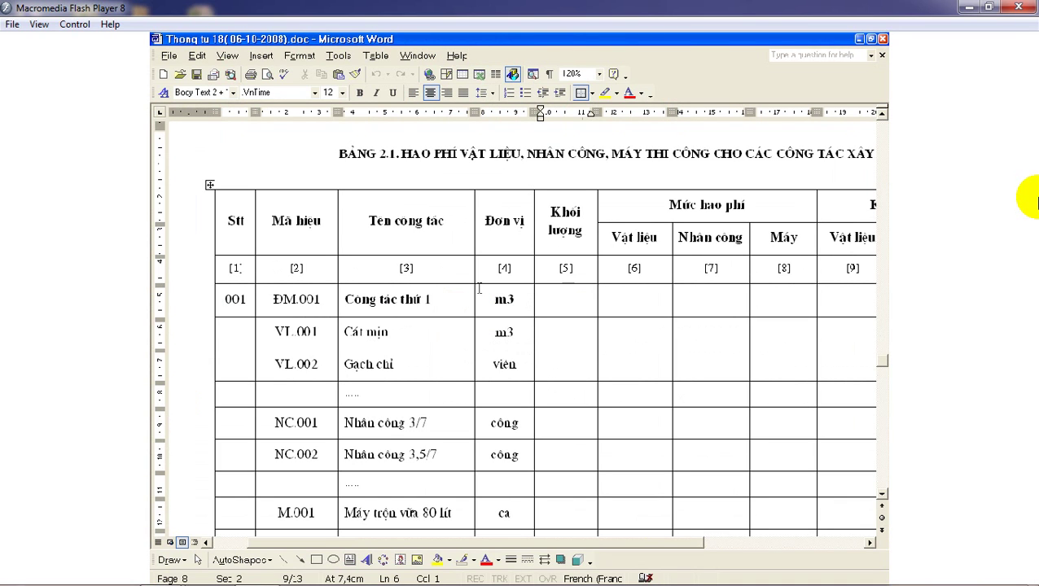
{"action": "scroll", "coordinate": [424, 273], "scroll_direction": "down", "scroll_amount": 15}
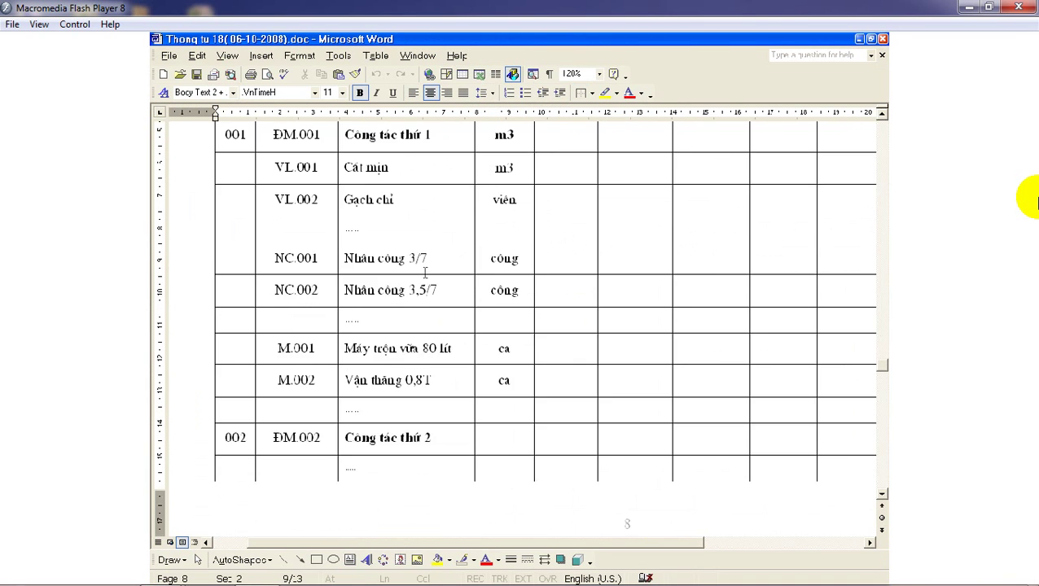
{"action": "left_click", "coordinate": [380, 152]}
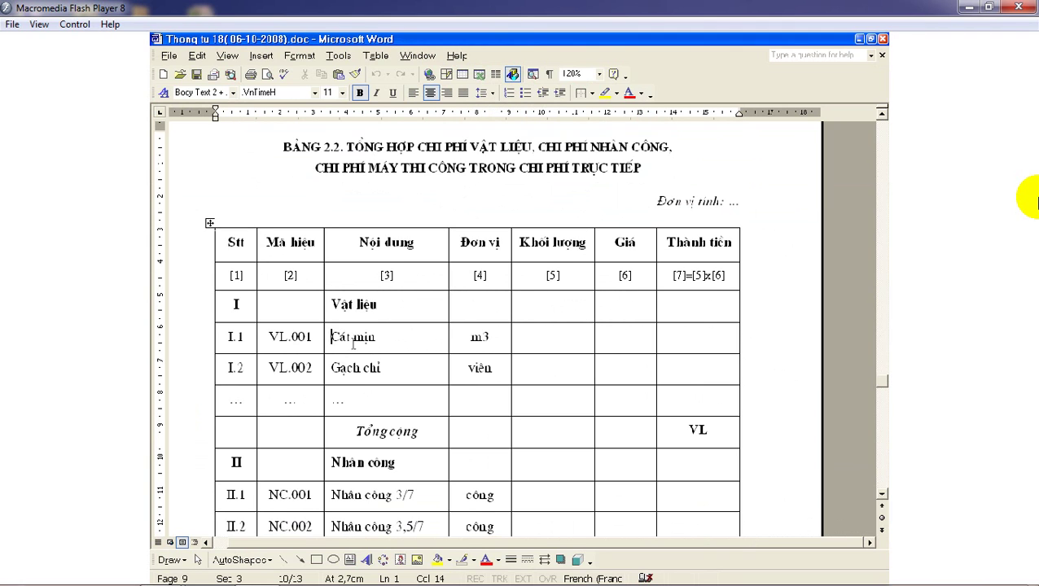
{"action": "left_click_drag", "start_coordinate": [353, 343], "coordinate": [355, 372]}
{"action": "left_click", "coordinate": [389, 345]}
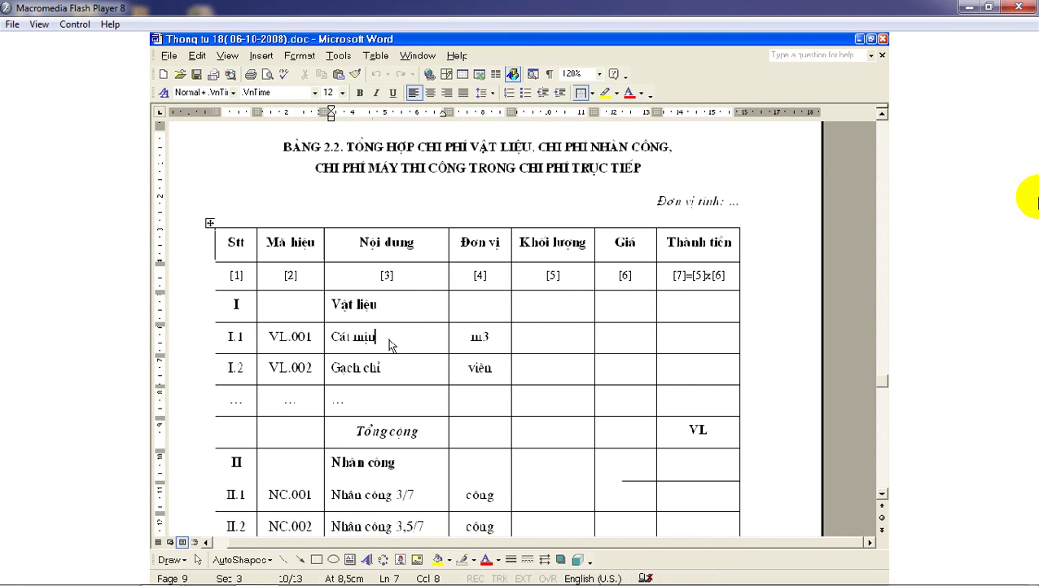
{"action": "left_click", "coordinate": [401, 493]}
{"action": "scroll", "coordinate": [405, 489], "scroll_direction": "down", "scroll_amount": 3}
{"action": "scroll", "coordinate": [404, 487], "scroll_direction": "down", "scroll_amount": 3}
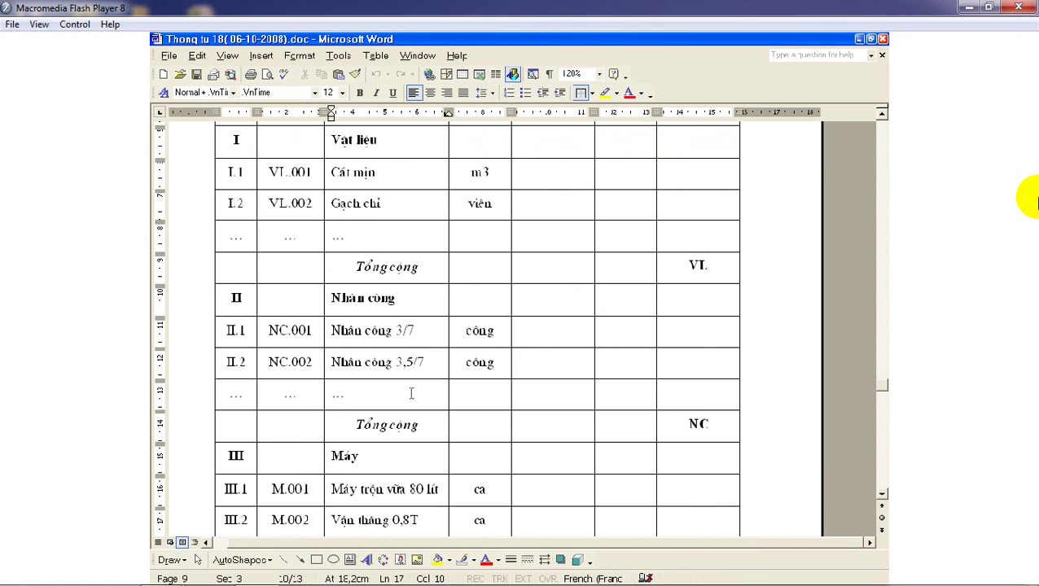
Examine the Khối lượng, Giá and Thành tiền cells of the Cát mịn row in Bảng 2.2.
{"action": "scroll", "coordinate": [411, 394], "scroll_direction": "up", "scroll_amount": 5}
{"action": "left_click_drag", "start_coordinate": [543, 228], "coordinate": [557, 392]}
{"action": "left_click", "coordinate": [548, 300]}
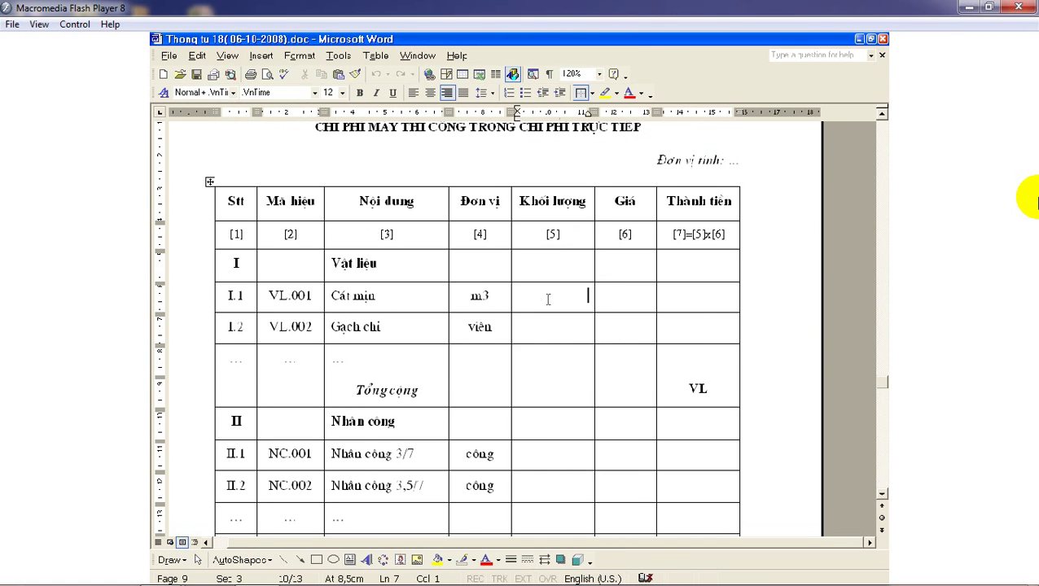
{"action": "left_click_drag", "start_coordinate": [384, 294], "coordinate": [329, 295]}
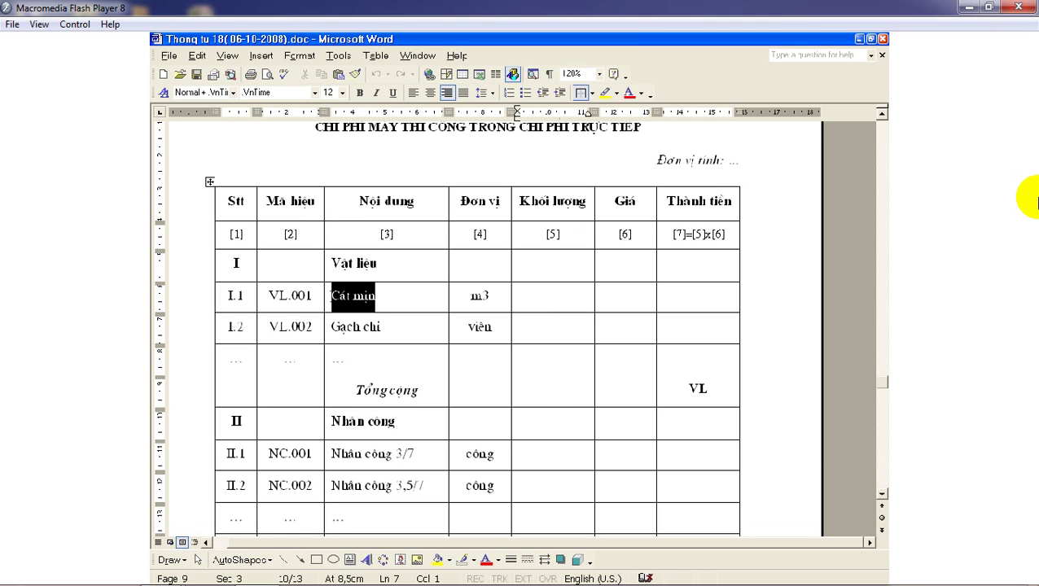
{"action": "left_click", "coordinate": [538, 297]}
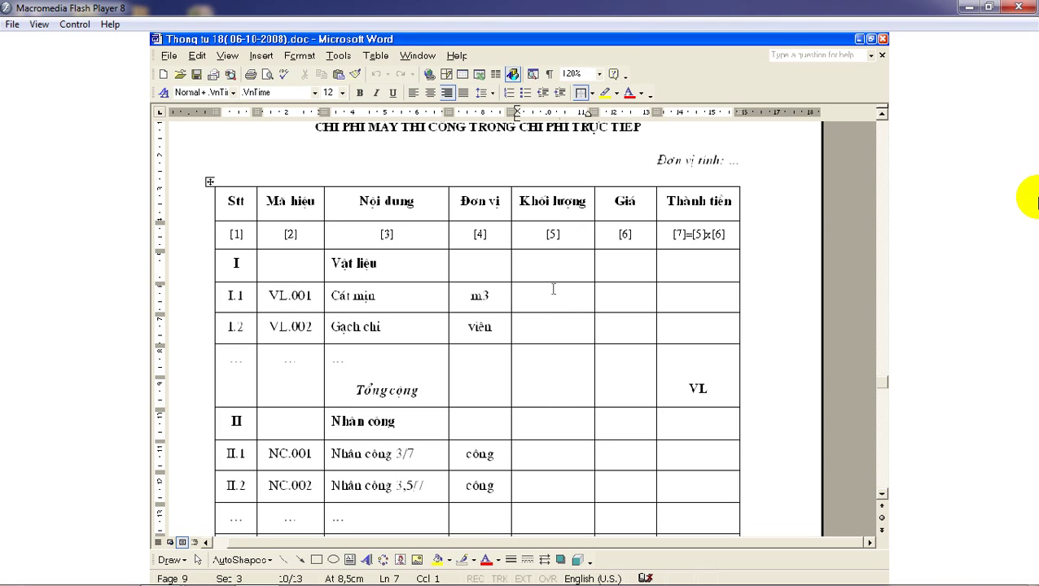
{"action": "left_click", "coordinate": [625, 294]}
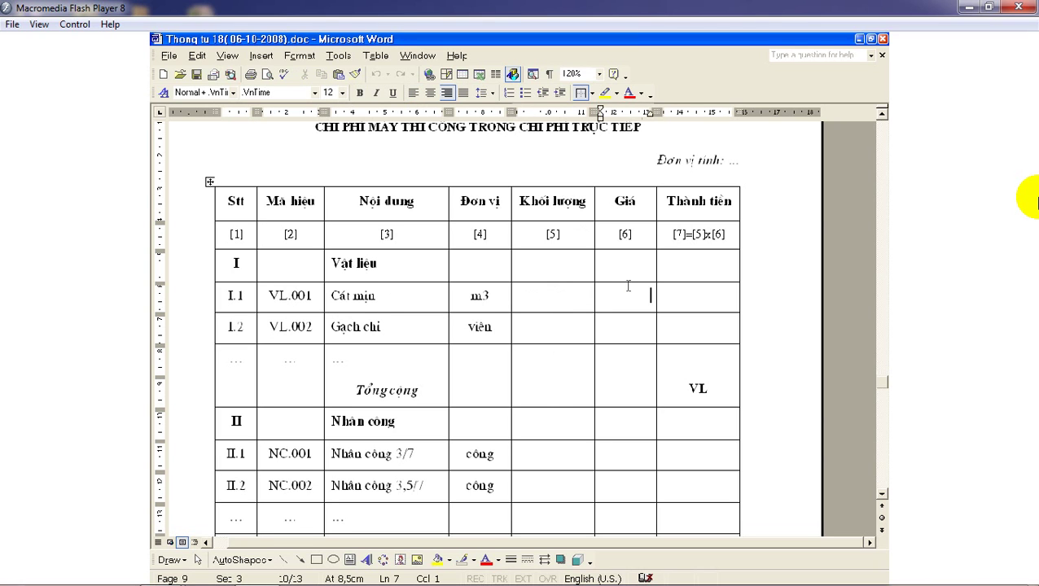
{"action": "left_click", "coordinate": [702, 302]}
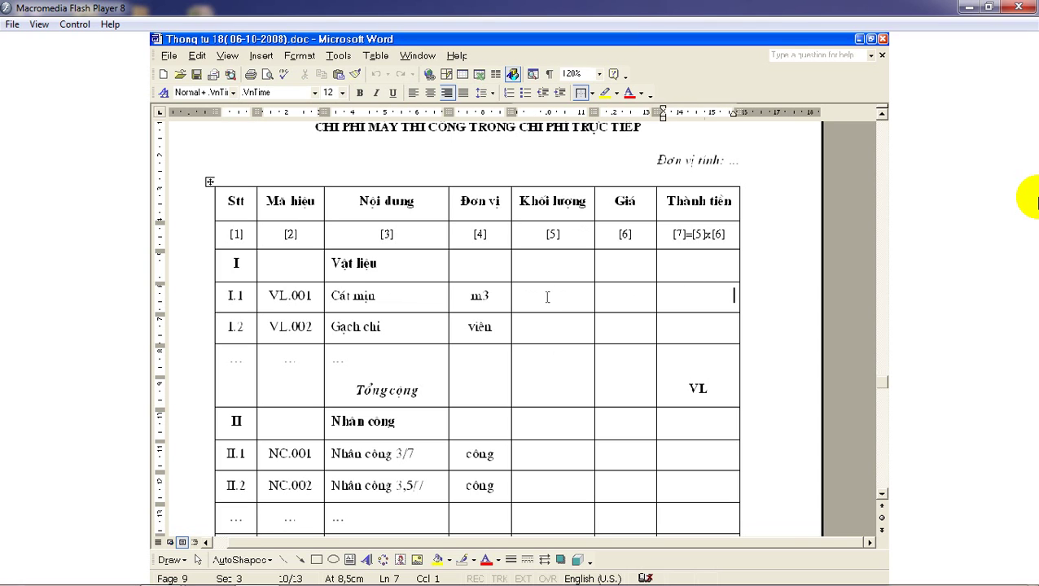
Highlight the Giá header, the material cells under Thành tiền, and the Khối lượng header with its column number in Bảng 2.2.
{"action": "double_click", "coordinate": [586, 202]}
{"action": "double_click", "coordinate": [633, 207]}
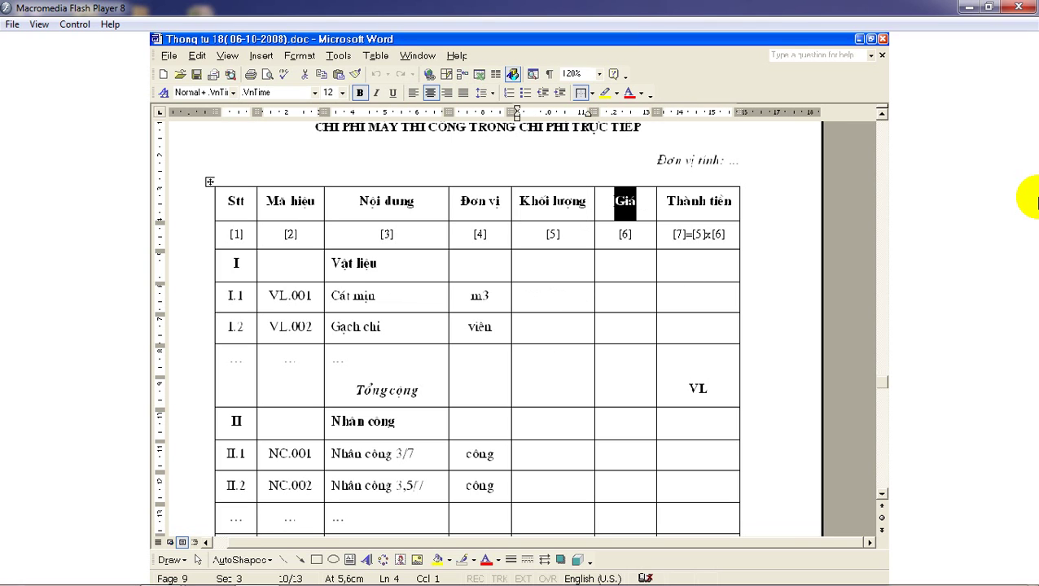
{"action": "left_click_drag", "start_coordinate": [695, 273], "coordinate": [696, 346]}
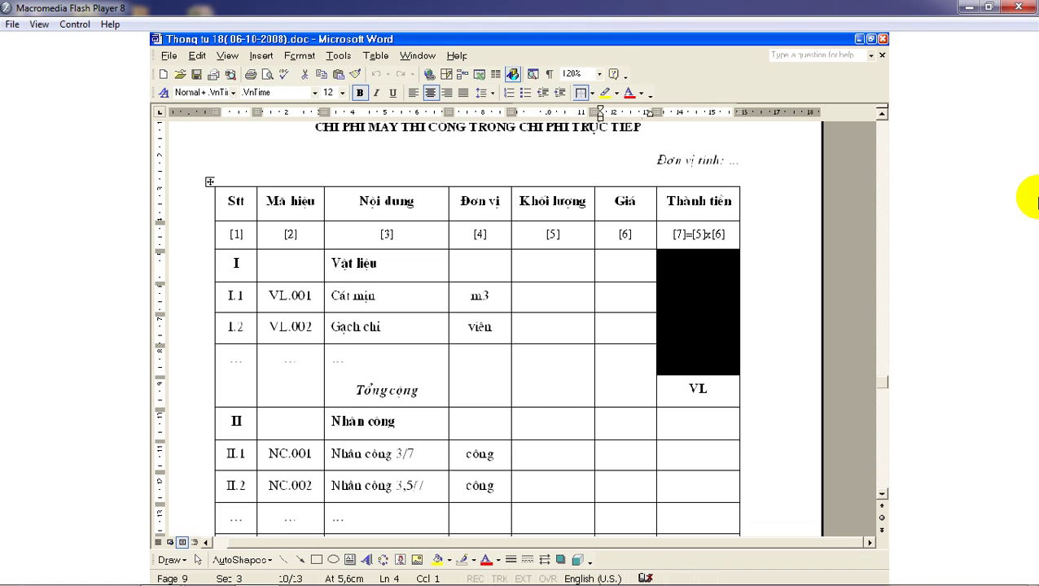
{"action": "left_click", "coordinate": [679, 327]}
{"action": "left_click_drag", "start_coordinate": [561, 234], "coordinate": [541, 203]}
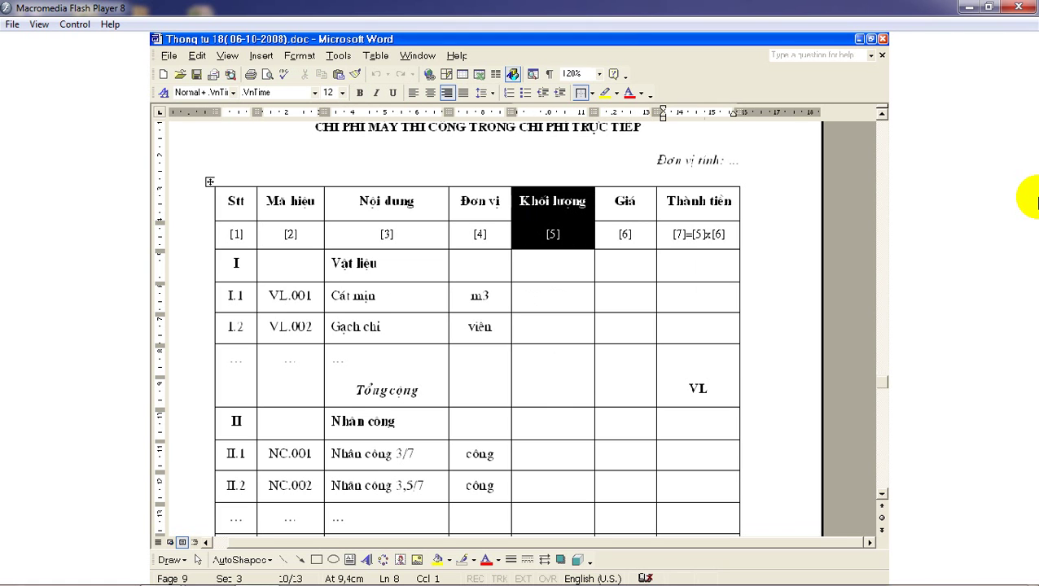
Find the Ghi chú note below Bảng 2.2 and highlight its reference to cột 5.
{"action": "scroll", "coordinate": [543, 293], "scroll_direction": "down", "scroll_amount": 10}
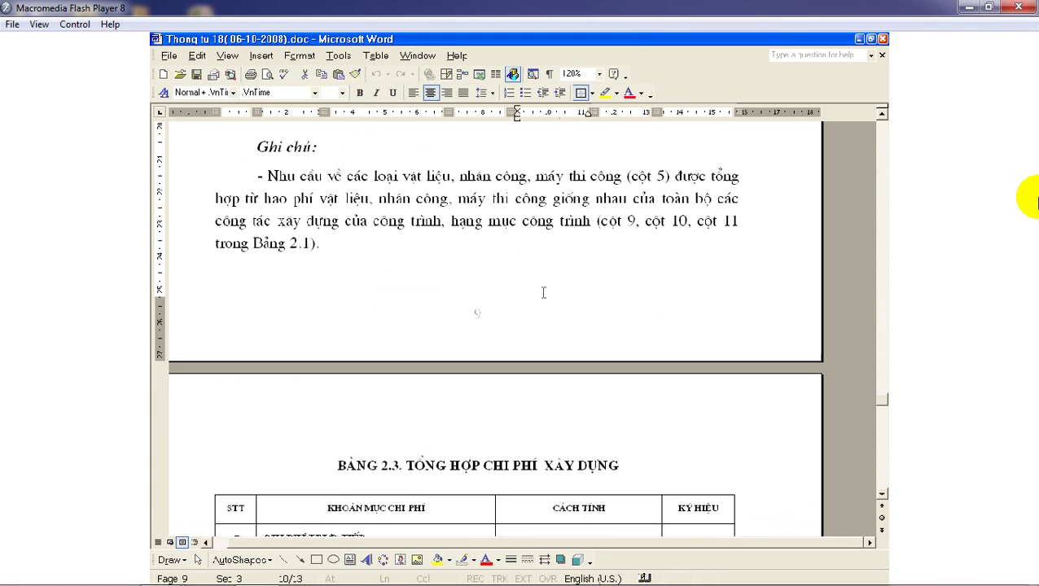
{"action": "scroll", "coordinate": [544, 299], "scroll_direction": "up", "scroll_amount": 2}
{"action": "left_click_drag", "start_coordinate": [606, 299], "coordinate": [674, 300]}
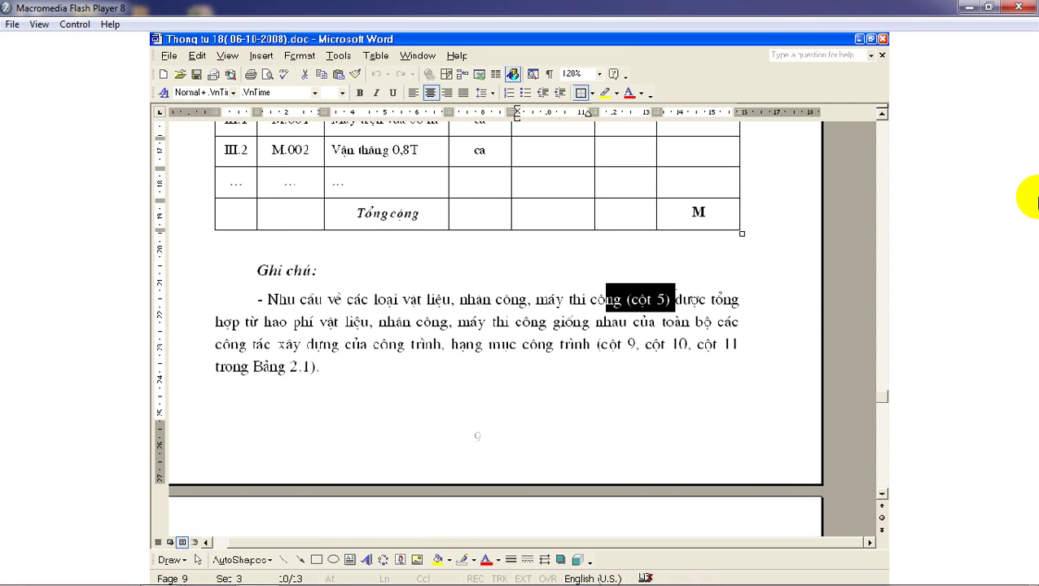
Highlight cột 11 and Bảng 2.1 in the Ghi chú note, and highlight part of Bảng 2.1's title on the previous page.
{"action": "left_click_drag", "start_coordinate": [599, 343], "coordinate": [737, 343]}
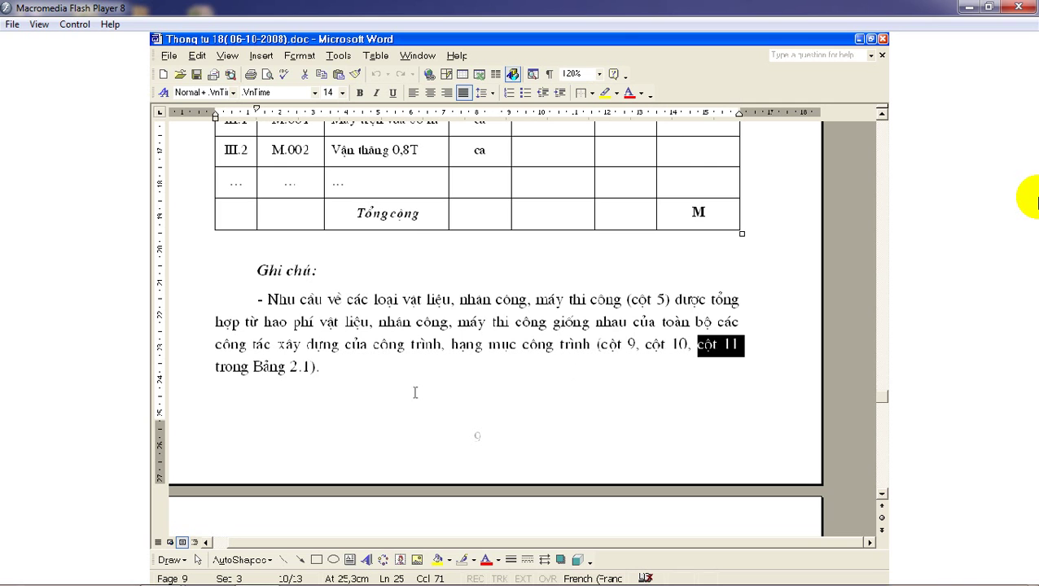
{"action": "left_click_drag", "start_coordinate": [341, 370], "coordinate": [269, 367]}
{"action": "scroll", "coordinate": [407, 367], "scroll_direction": "up", "scroll_amount": 12}
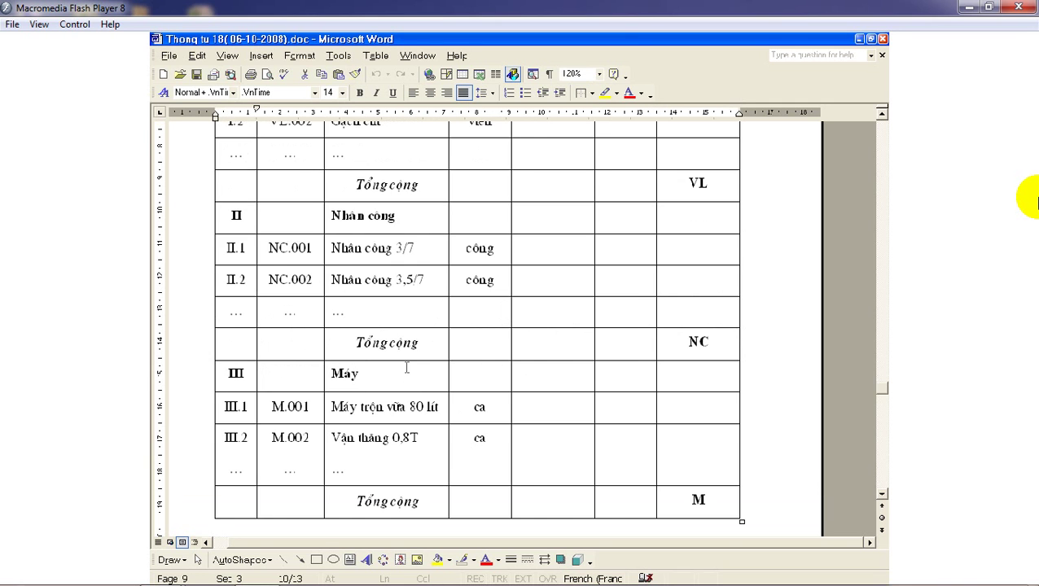
{"action": "scroll", "coordinate": [406, 367], "scroll_direction": "up", "scroll_amount": 10}
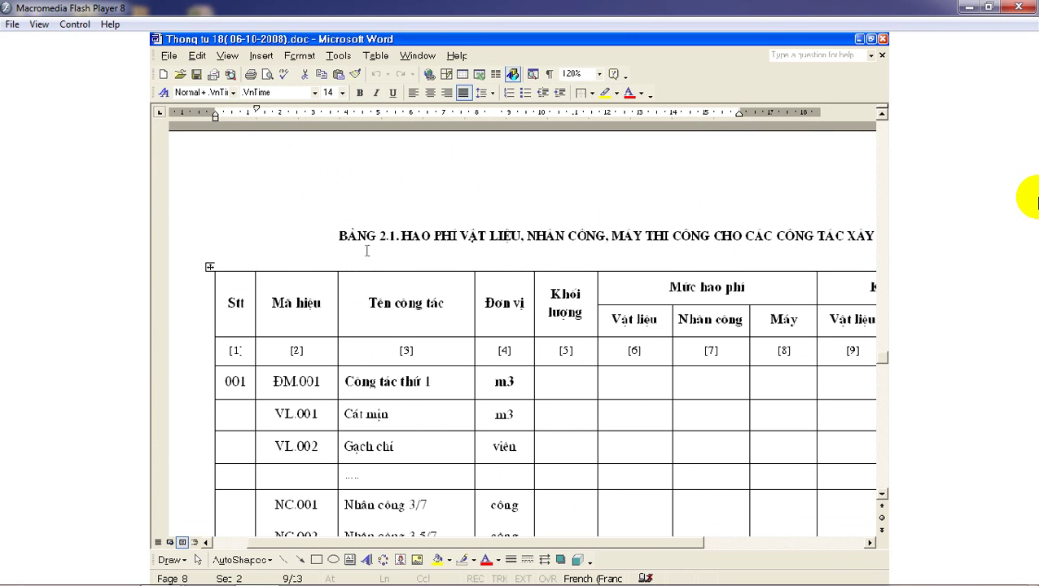
{"action": "left_click_drag", "start_coordinate": [357, 239], "coordinate": [433, 238]}
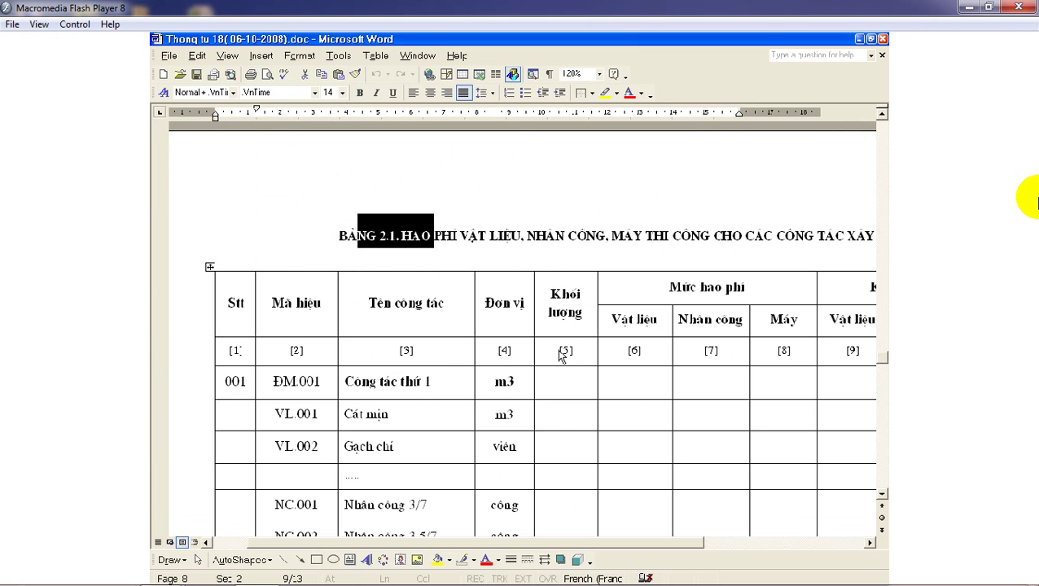
Highlight the Vật liệu [9] and Nhân công [10] columns and the whole Khối lượng hao phí group in Bảng 2.1.
{"action": "left_click", "coordinate": [869, 543]}
{"action": "left_click", "coordinate": [869, 545]}
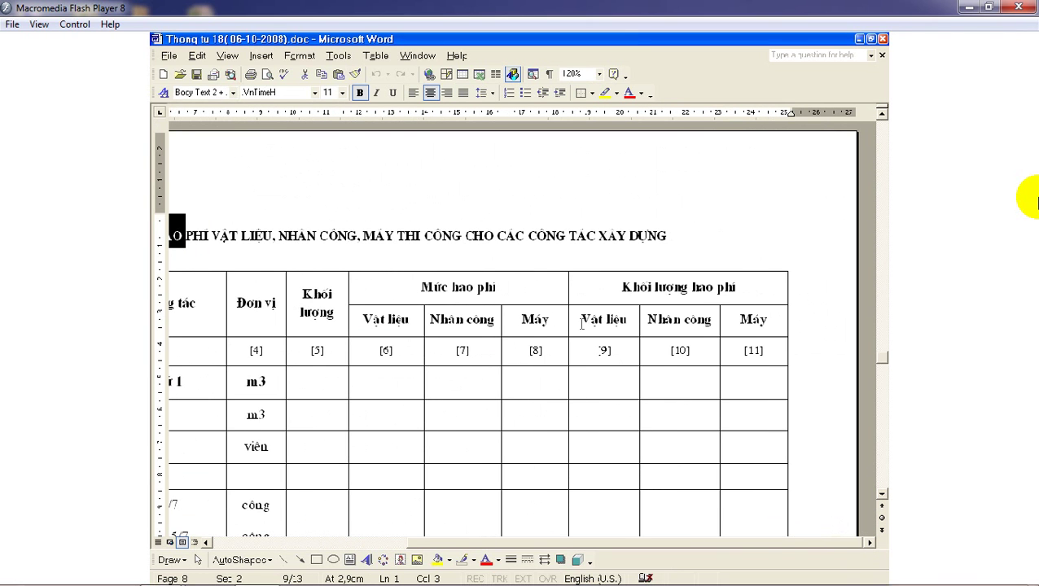
{"action": "left_click_drag", "start_coordinate": [581, 323], "coordinate": [604, 458]}
{"action": "left_click", "coordinate": [656, 317]}
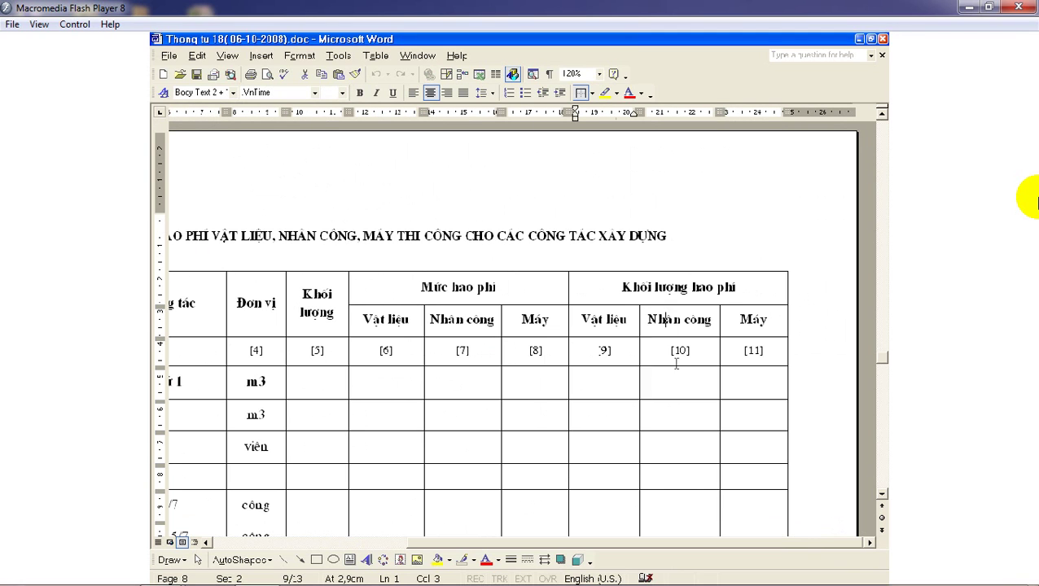
{"action": "left_click_drag", "start_coordinate": [675, 364], "coordinate": [712, 372]}
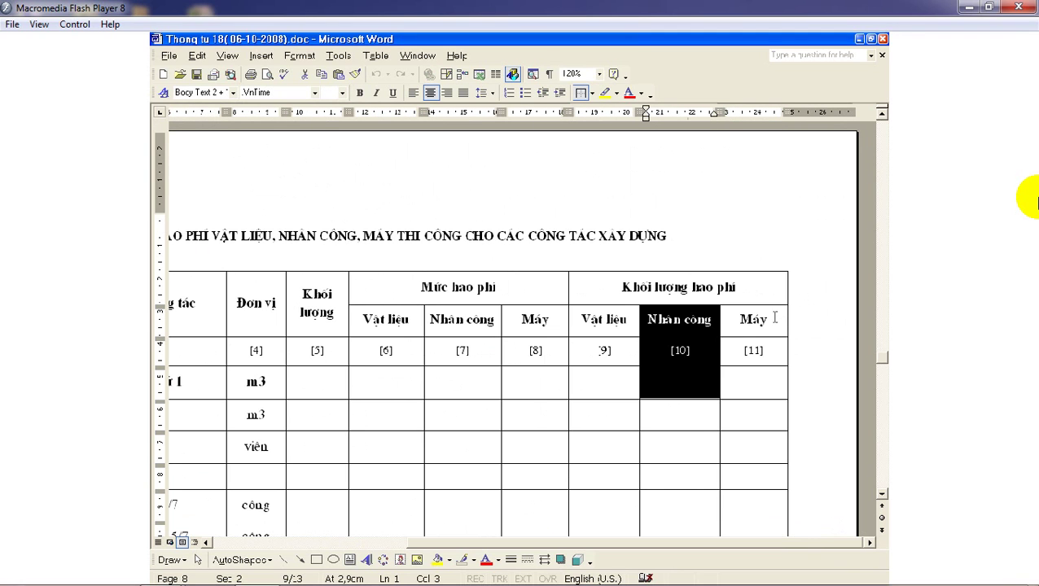
{"action": "left_click", "coordinate": [774, 318]}
{"action": "left_click_drag", "start_coordinate": [583, 314], "coordinate": [601, 416]}
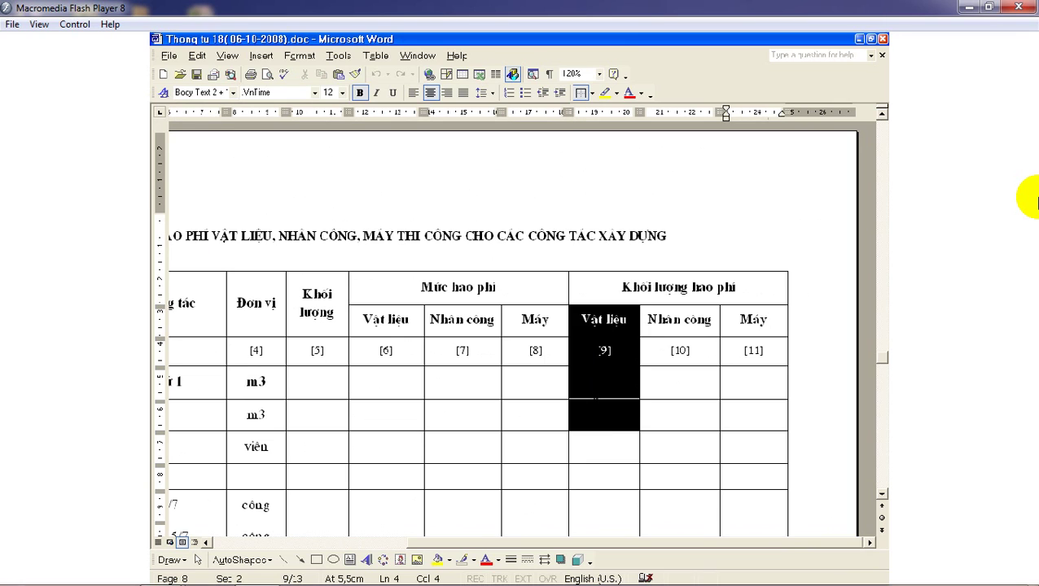
{"action": "left_click", "coordinate": [601, 416]}
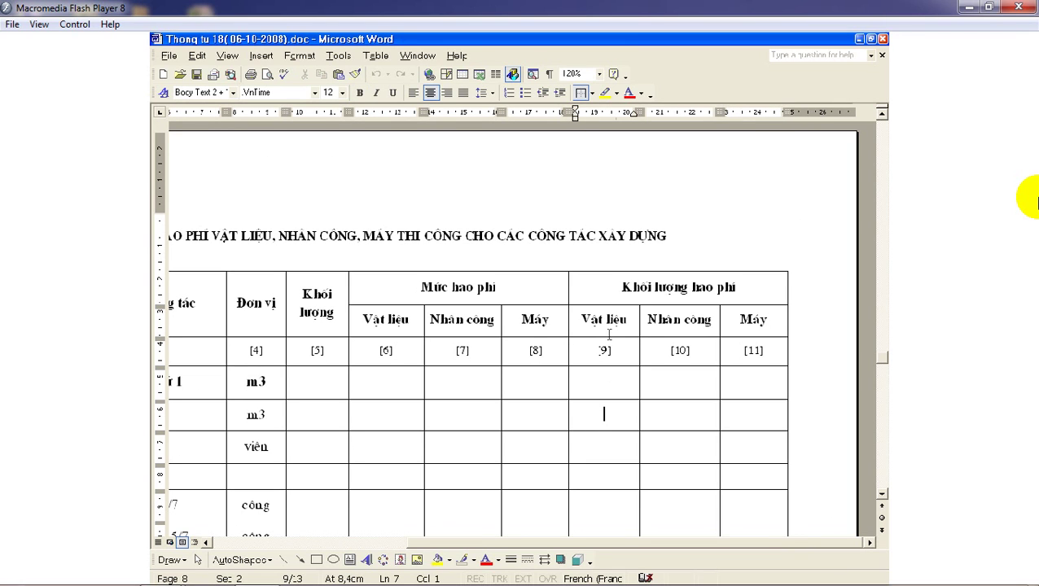
{"action": "left_click_drag", "start_coordinate": [631, 308], "coordinate": [605, 417]}
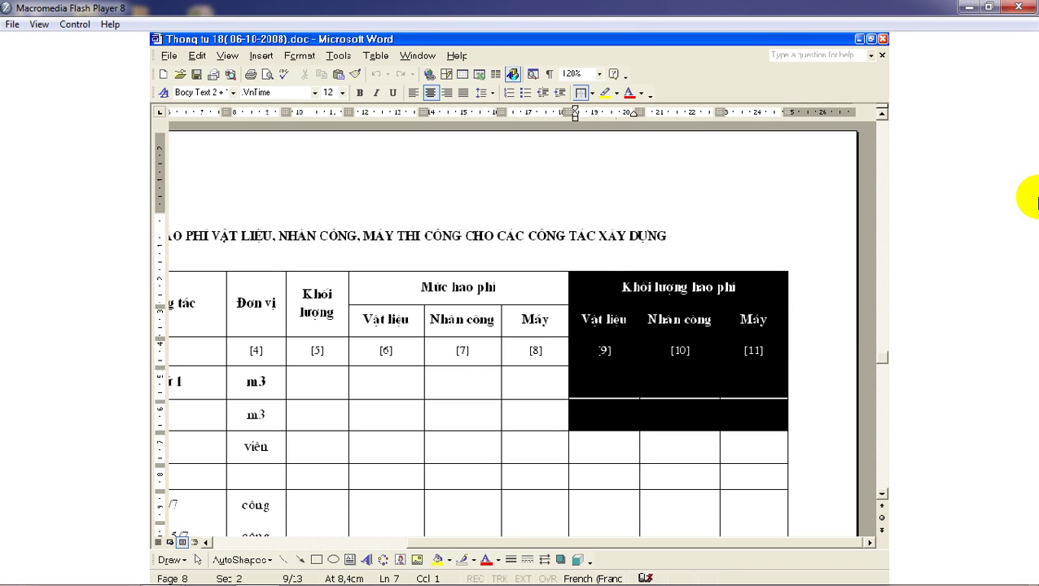
Trace Khối lượng hao phí in Bảng 2.1 by highlighting columns [5], [6] and [9] and the group header.
{"action": "left_click_drag", "start_coordinate": [373, 285], "coordinate": [533, 446]}
{"action": "left_click", "coordinate": [610, 286]}
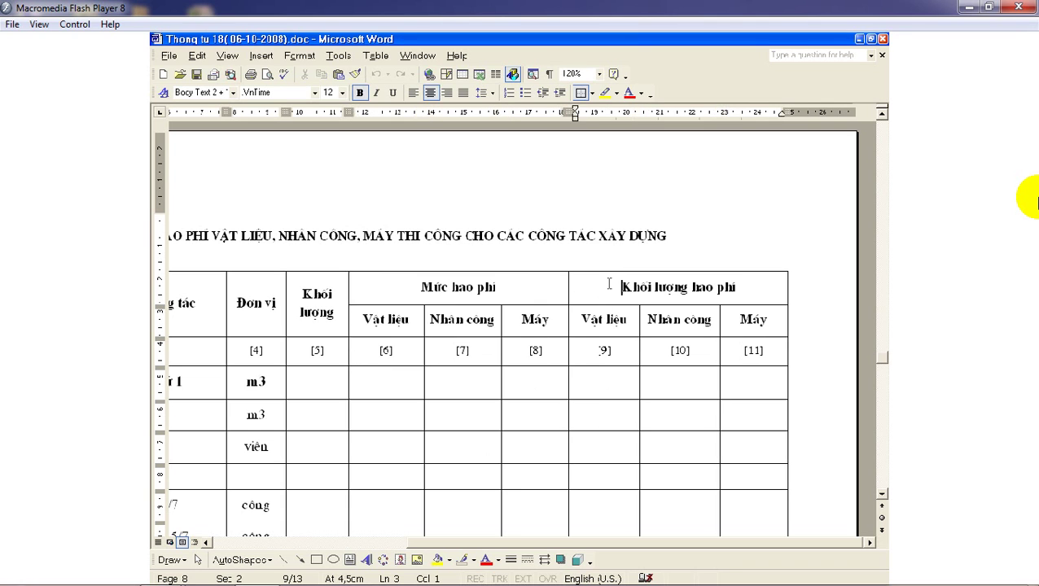
{"action": "left_click_drag", "start_coordinate": [610, 285], "coordinate": [604, 382]}
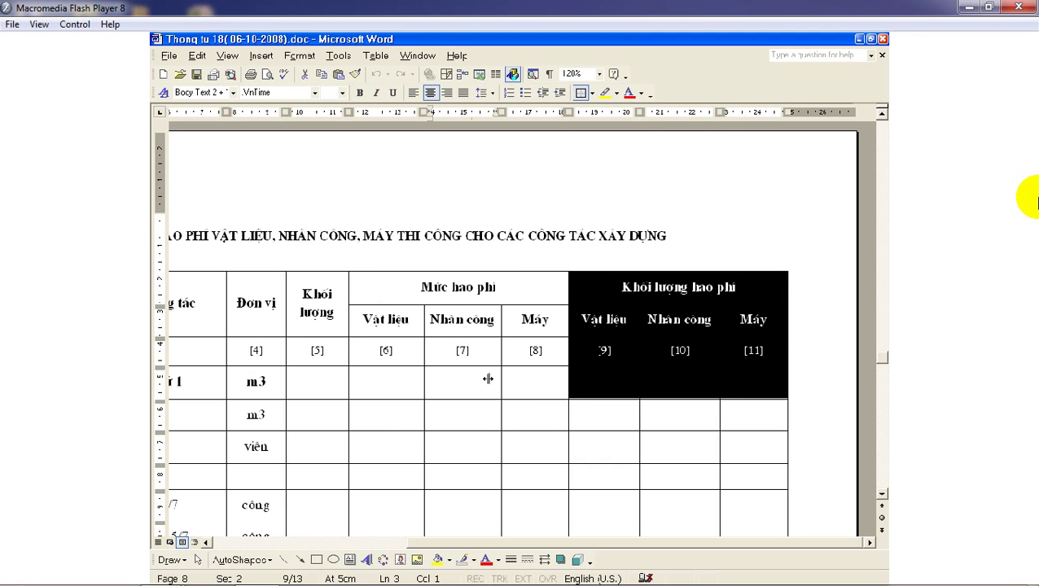
{"action": "left_click", "coordinate": [328, 350]}
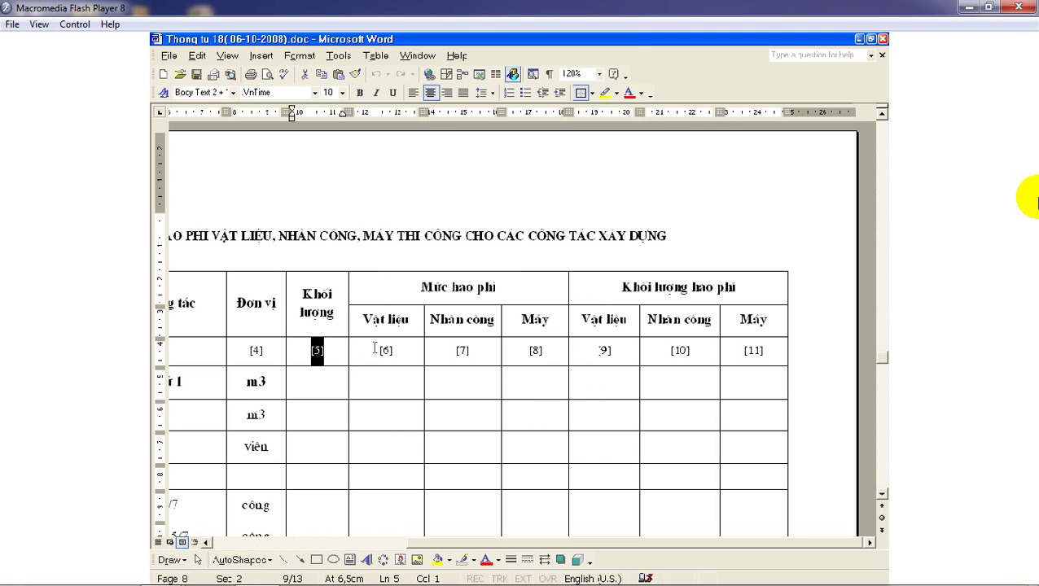
{"action": "left_click_drag", "start_coordinate": [375, 349], "coordinate": [386, 419]}
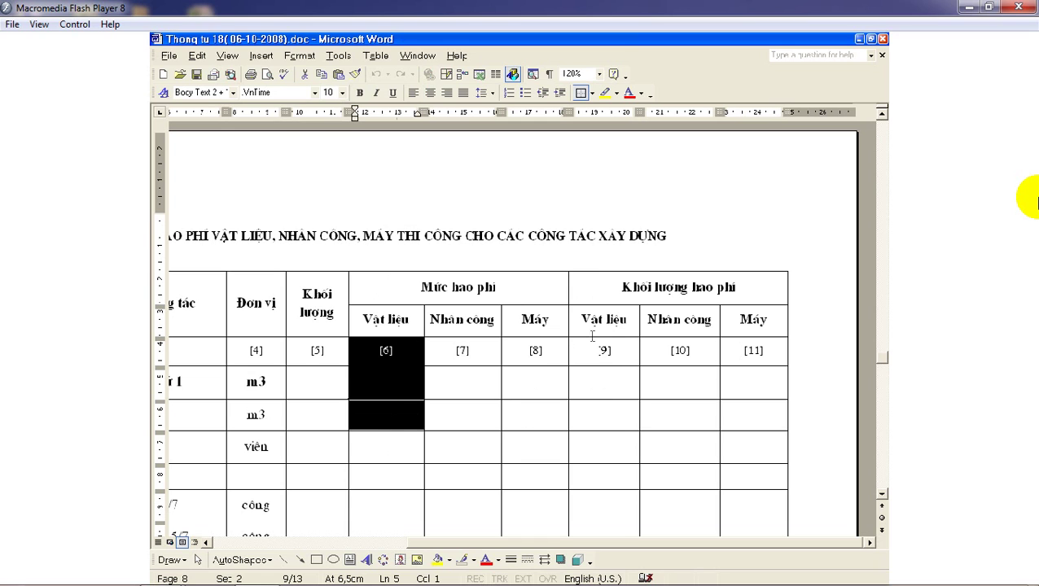
{"action": "left_click_drag", "start_coordinate": [596, 346], "coordinate": [609, 446]}
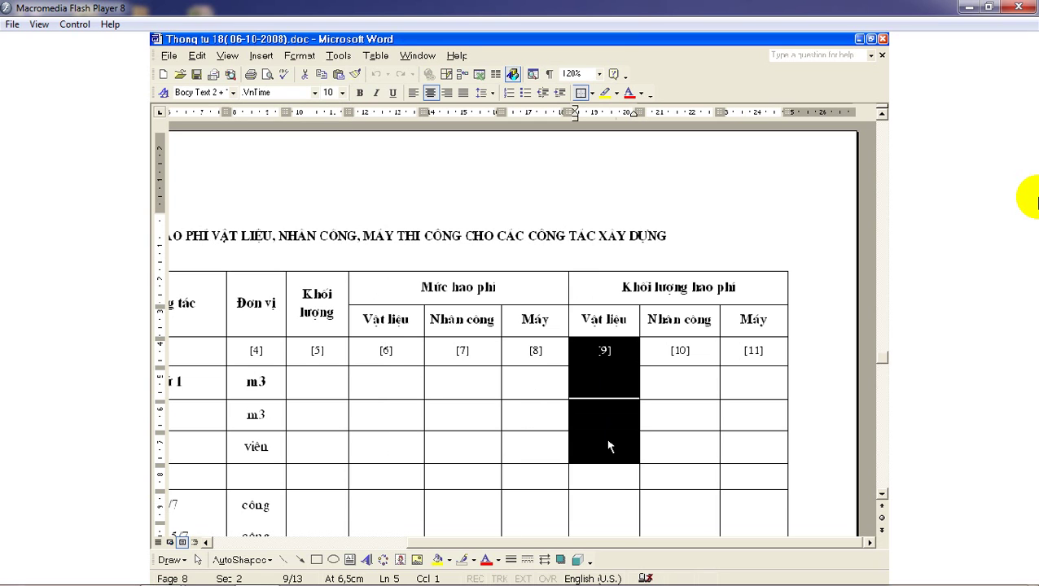
{"action": "left_click_drag", "start_coordinate": [609, 287], "coordinate": [709, 354]}
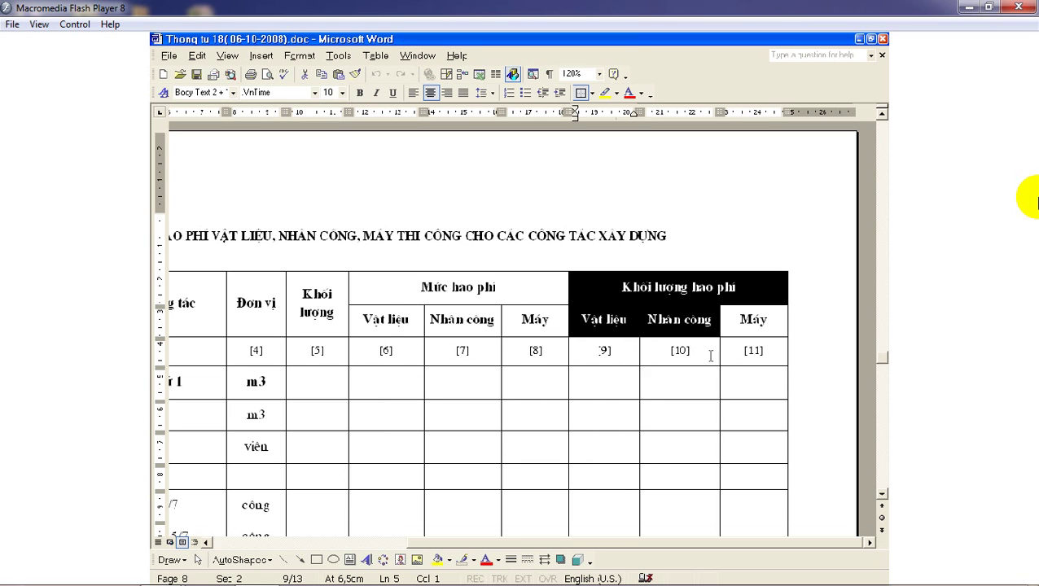
Return to Bảng 2.2 and examine the Khối lượng column and the column [7] formula.
{"action": "scroll", "coordinate": [710, 420], "scroll_direction": "down", "scroll_amount": 4}
{"action": "scroll", "coordinate": [708, 421], "scroll_direction": "down", "scroll_amount": 10}
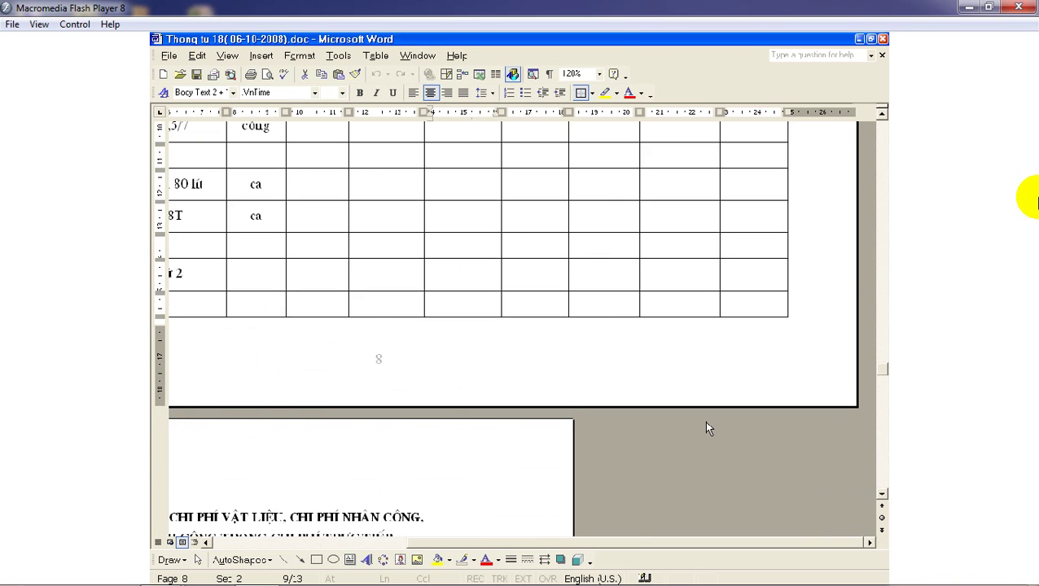
{"action": "left_click_drag", "start_coordinate": [630, 550], "coordinate": [567, 543]}
{"action": "left_click_drag", "start_coordinate": [574, 320], "coordinate": [605, 419]}
{"action": "left_click", "coordinate": [605, 423]}
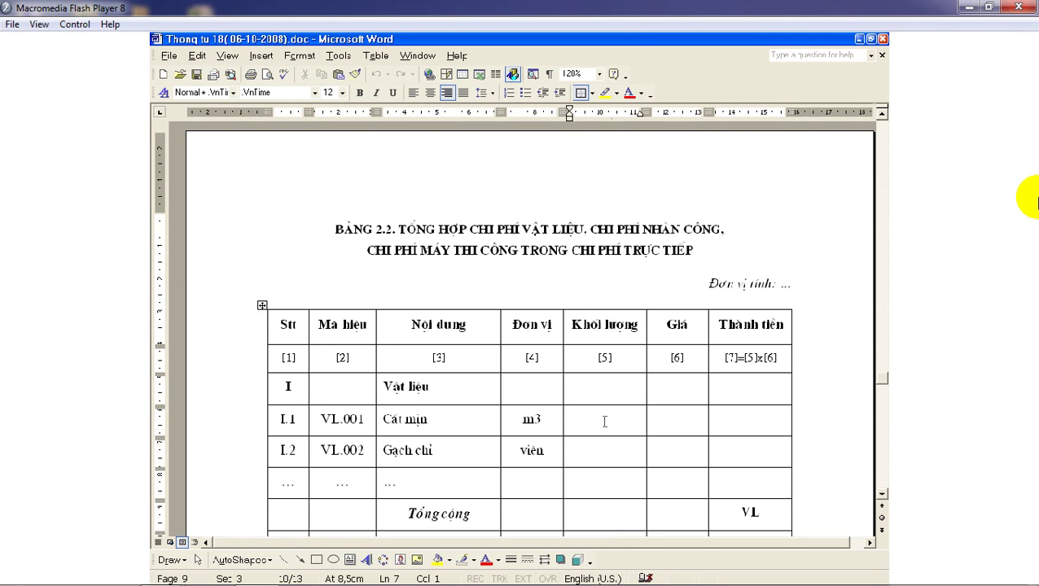
{"action": "left_click", "coordinate": [631, 358]}
{"action": "left_click", "coordinate": [737, 358]}
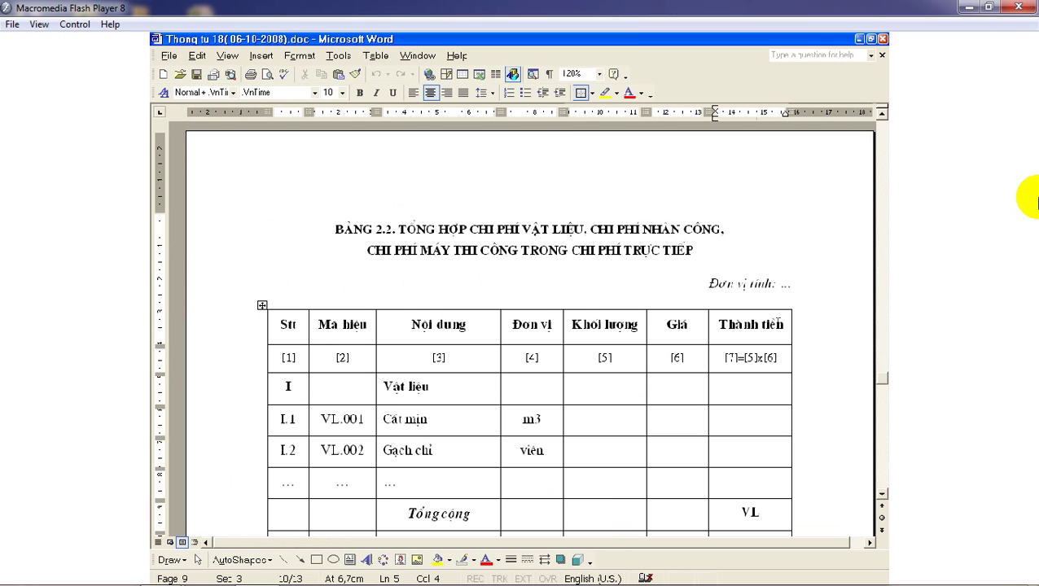
Highlight the material cells under Thành tiền and the VL total in Bảng 2.2.
{"action": "left_click_drag", "start_coordinate": [777, 322], "coordinate": [722, 328]}
{"action": "left_click_drag", "start_coordinate": [737, 420], "coordinate": [749, 484]}
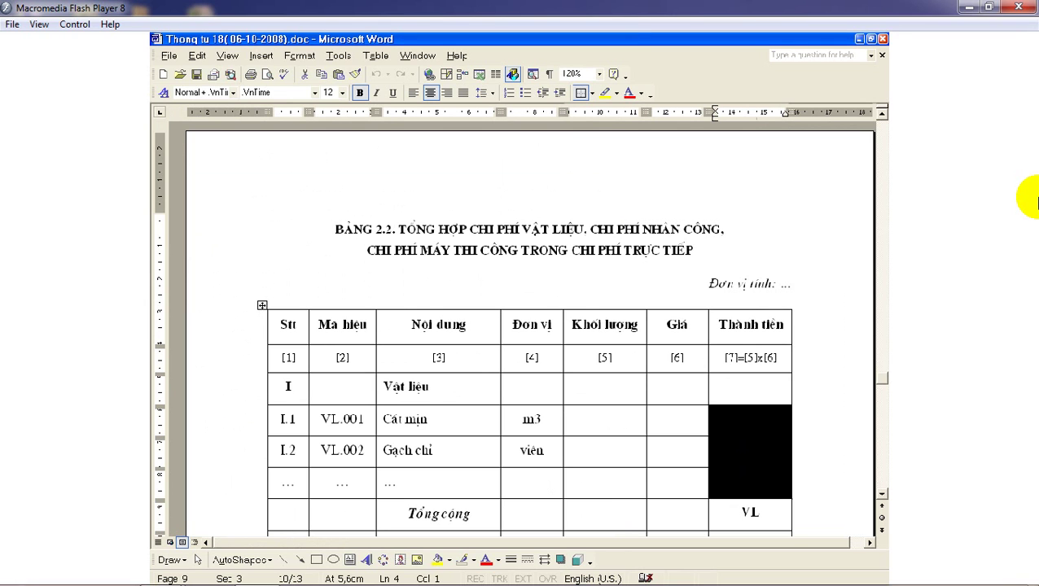
{"action": "left_click", "coordinate": [768, 515]}
{"action": "left_click_drag", "start_coordinate": [740, 350], "coordinate": [738, 473]}
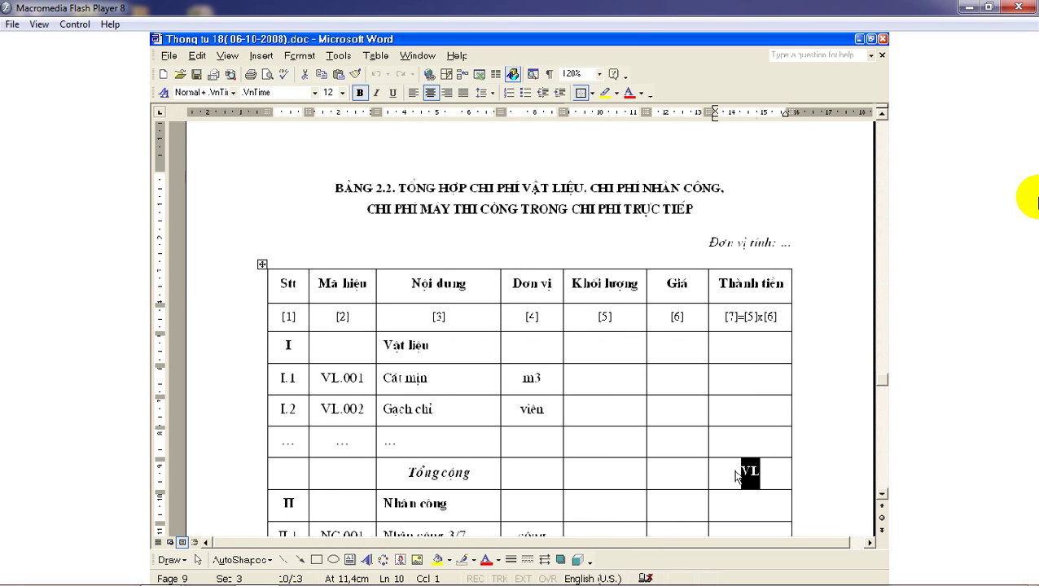
{"action": "left_click", "coordinate": [727, 377]}
Switch to Dự toán G8 and display the Tổng hợp VT sheet as Bảng giá hiện trường rút gọn.
{"action": "key", "text": "alt+Tab"}
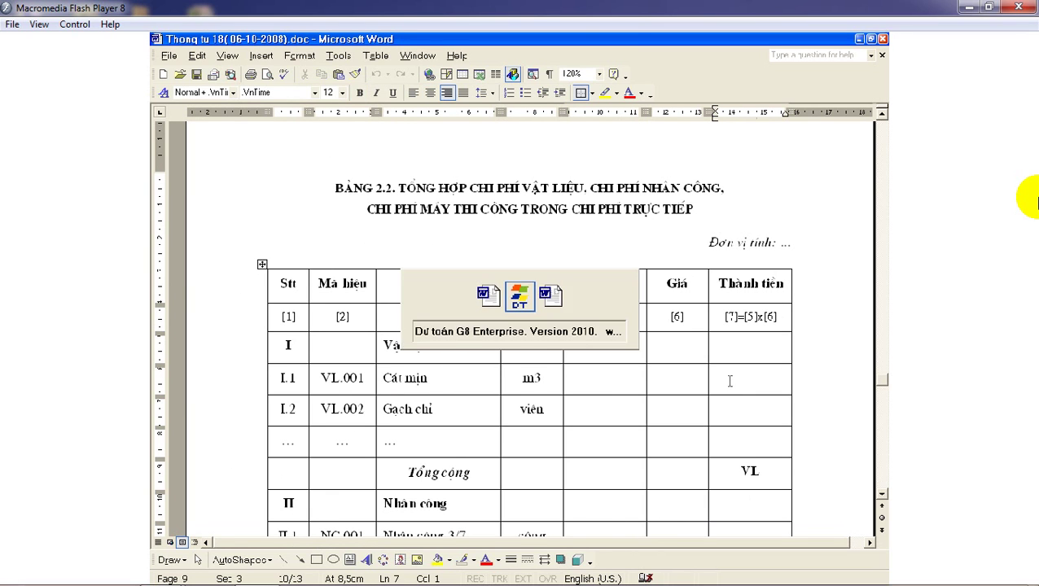
{"action": "left_click", "coordinate": [387, 557]}
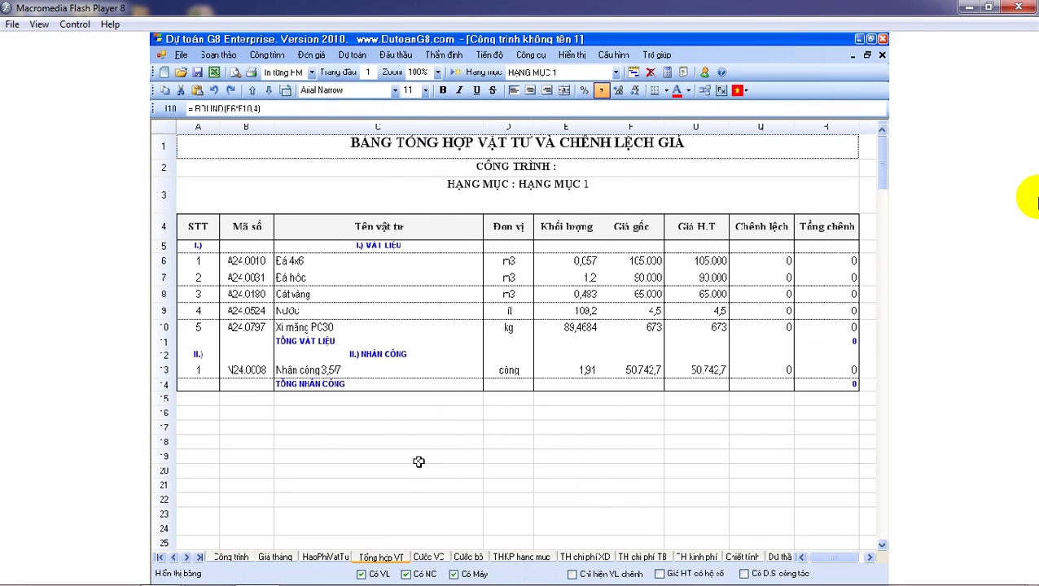
{"action": "left_click", "coordinate": [468, 346]}
{"action": "left_click", "coordinate": [340, 574]}
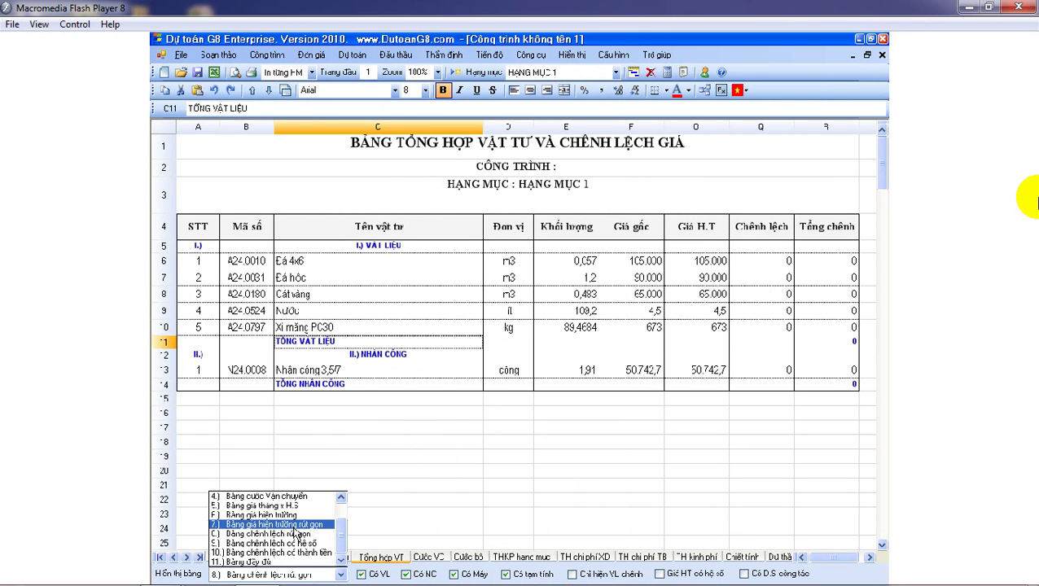
{"action": "left_click", "coordinate": [295, 525]}
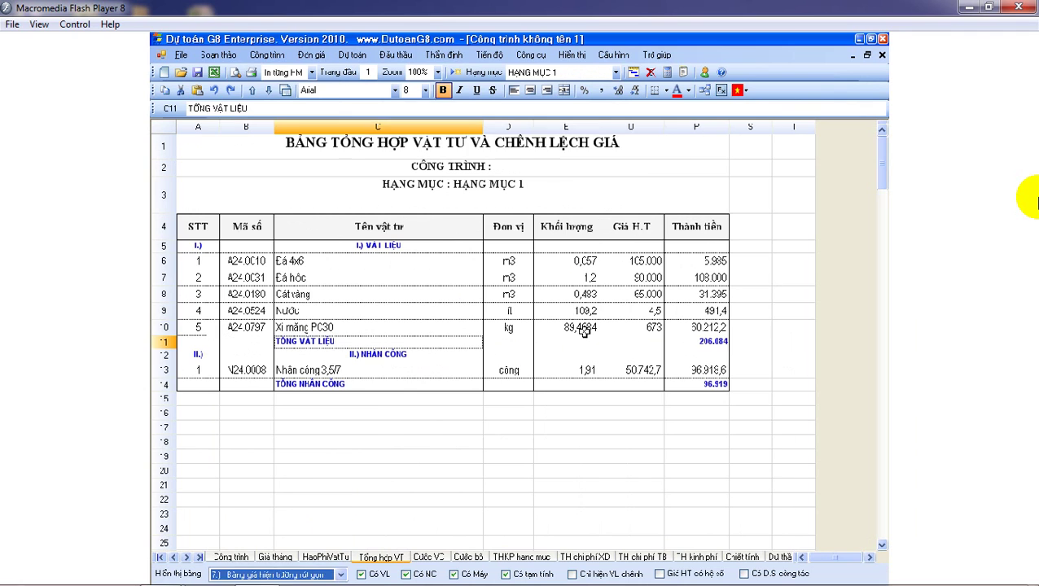
Select the material cells under Khối lượng and Giá H.T in the Tổng hợp VT sheet to examine them.
{"action": "left_click", "coordinate": [579, 328]}
{"action": "left_click", "coordinate": [576, 259]}
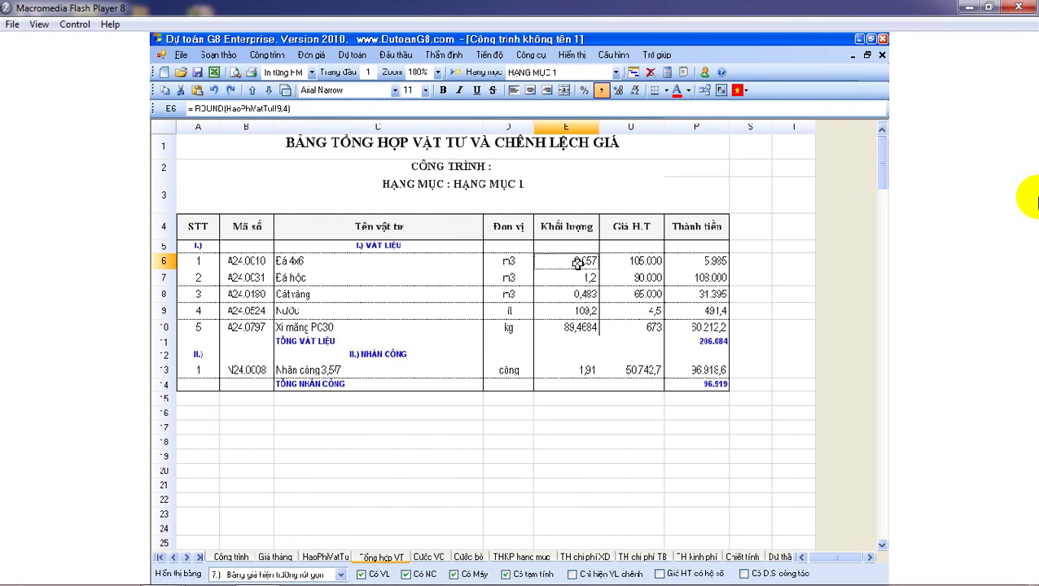
{"action": "left_click_drag", "start_coordinate": [576, 262], "coordinate": [584, 333]}
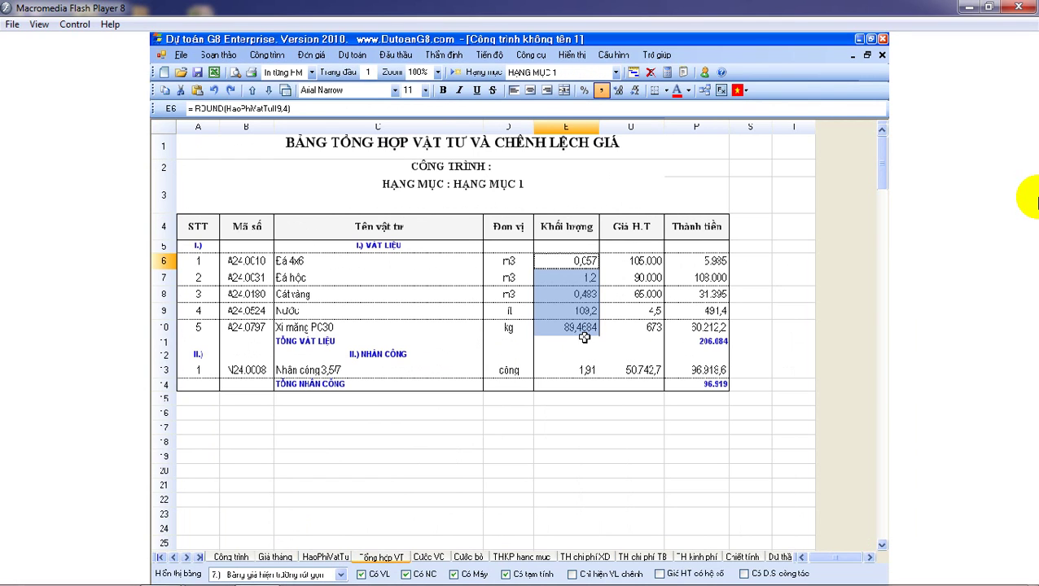
{"action": "left_click_drag", "start_coordinate": [632, 261], "coordinate": [639, 326]}
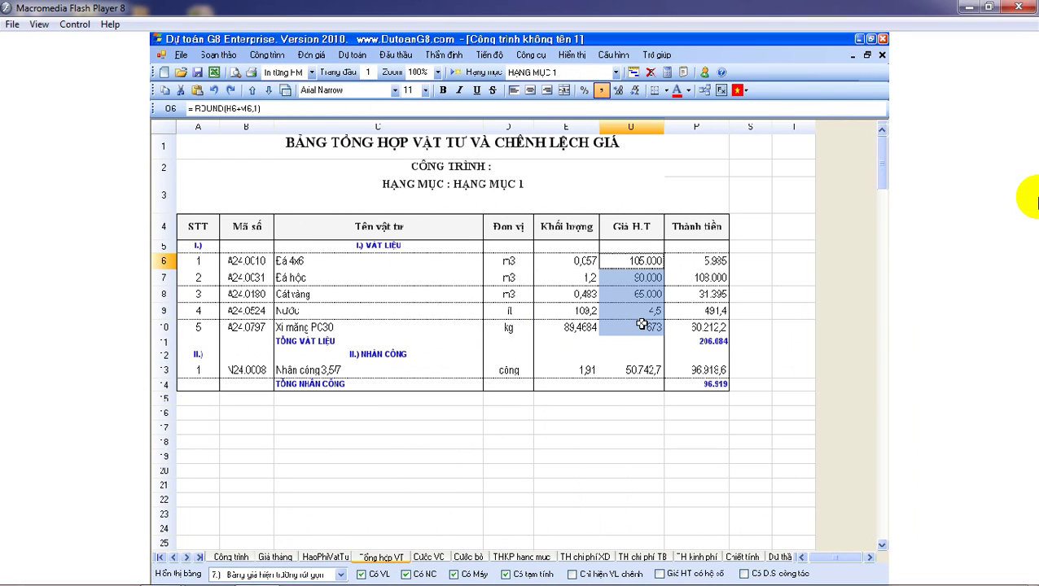
Open the Giá tháng sheet and select the monthly prices of the five materials.
{"action": "left_click", "coordinate": [276, 556]}
{"action": "left_click_drag", "start_coordinate": [635, 243], "coordinate": [642, 314]}
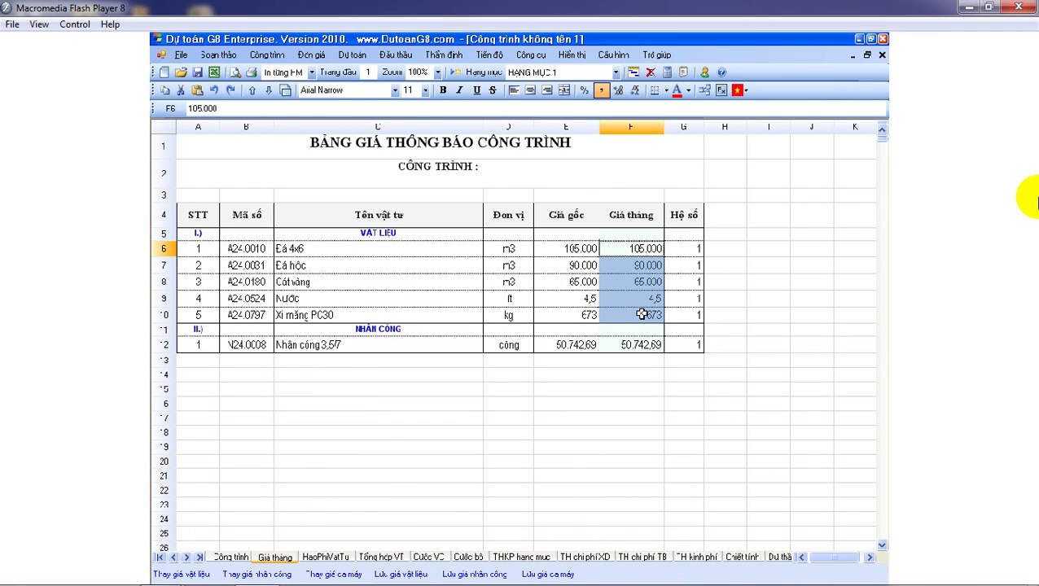
{"action": "left_click", "coordinate": [643, 250]}
{"action": "left_click_drag", "start_coordinate": [643, 250], "coordinate": [642, 316]}
Return to the Tổng hợp VT sheet and compare the materials' Khối lượng and Giá H.T cells.
{"action": "left_click", "coordinate": [397, 560]}
{"action": "left_click_drag", "start_coordinate": [578, 291], "coordinate": [576, 329]}
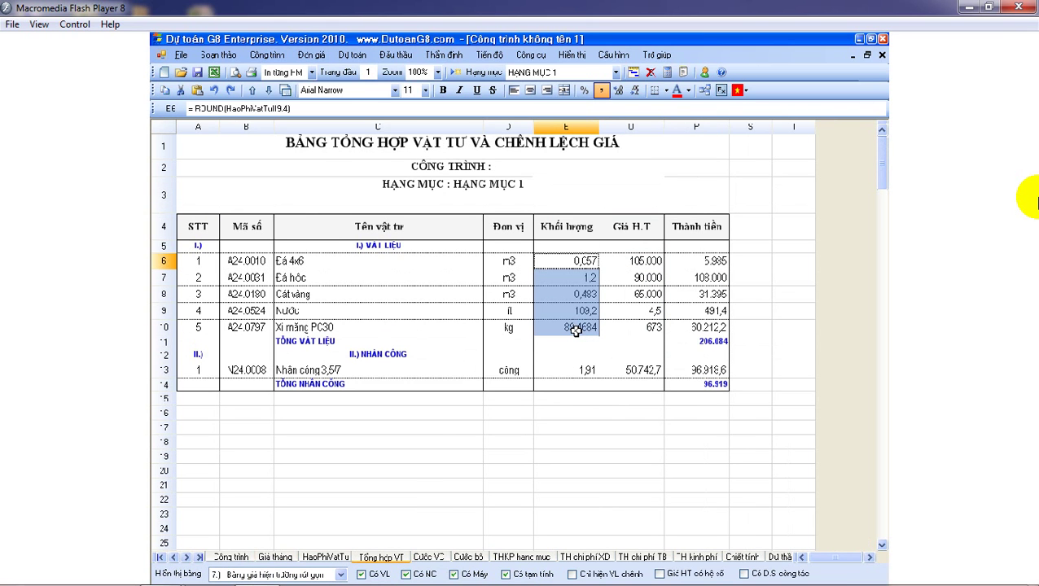
{"action": "left_click_drag", "start_coordinate": [646, 262], "coordinate": [642, 325]}
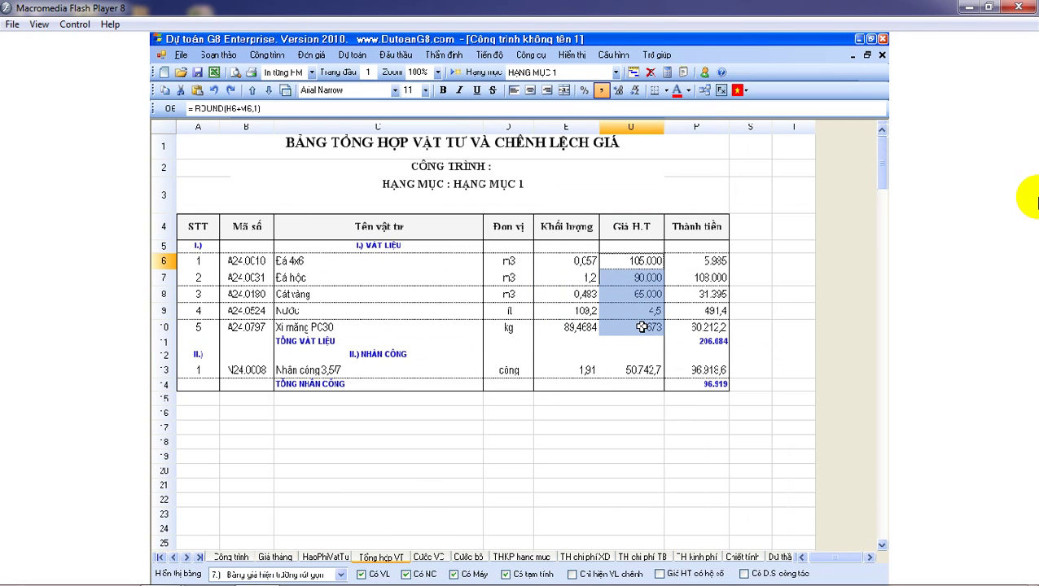
Check the materials' Thành tiền formulas against Khối lượng and Giá H.T, and inspect the TỔNG VẬT LIỆU formula.
{"action": "left_click", "coordinate": [697, 265]}
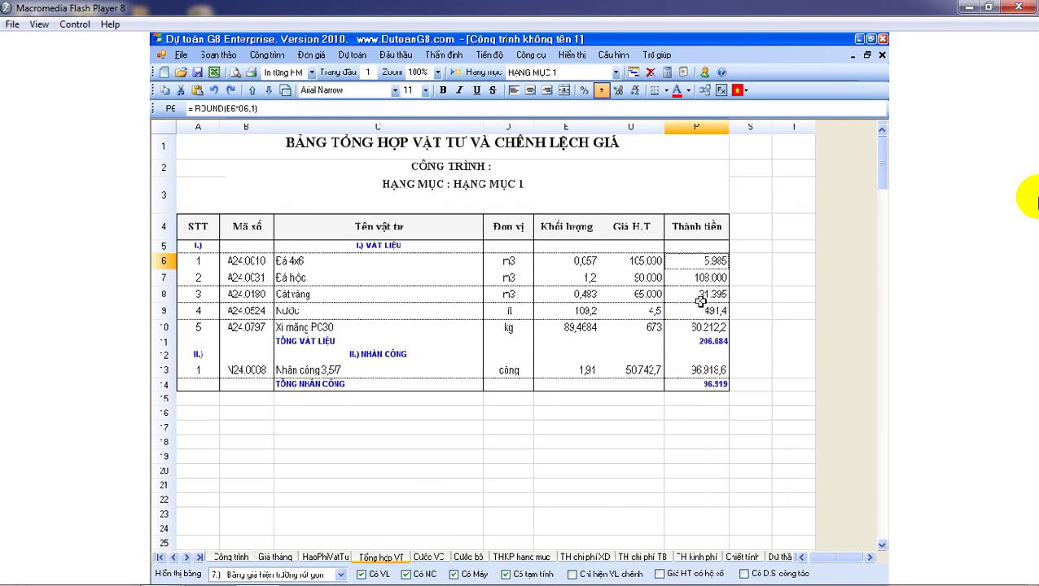
{"action": "left_click_drag", "start_coordinate": [700, 301], "coordinate": [700, 330]}
{"action": "left_click_drag", "start_coordinate": [580, 263], "coordinate": [580, 330]}
{"action": "left_click_drag", "start_coordinate": [632, 262], "coordinate": [647, 328]}
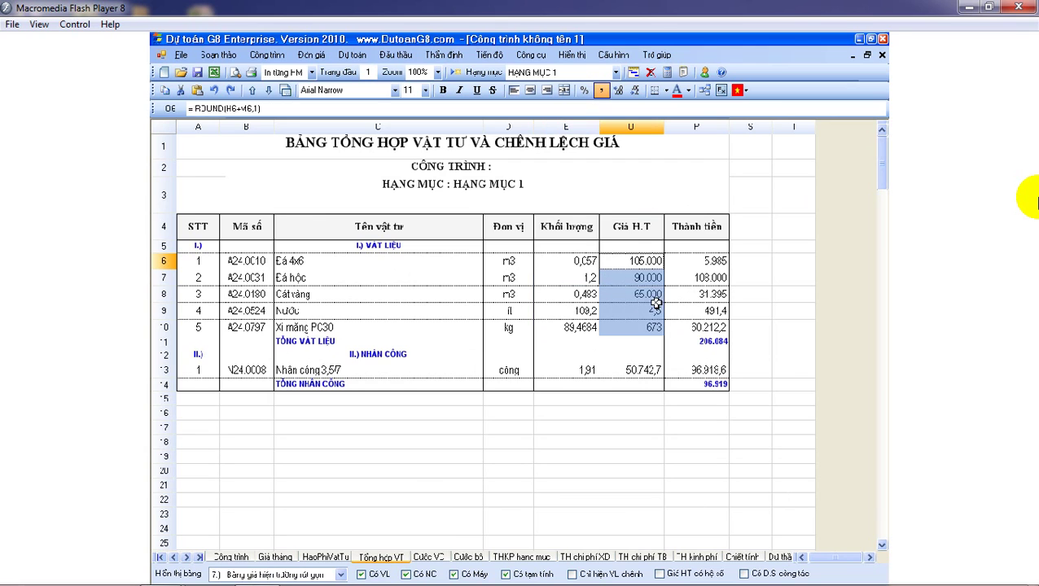
{"action": "left_click_drag", "start_coordinate": [714, 262], "coordinate": [709, 325]}
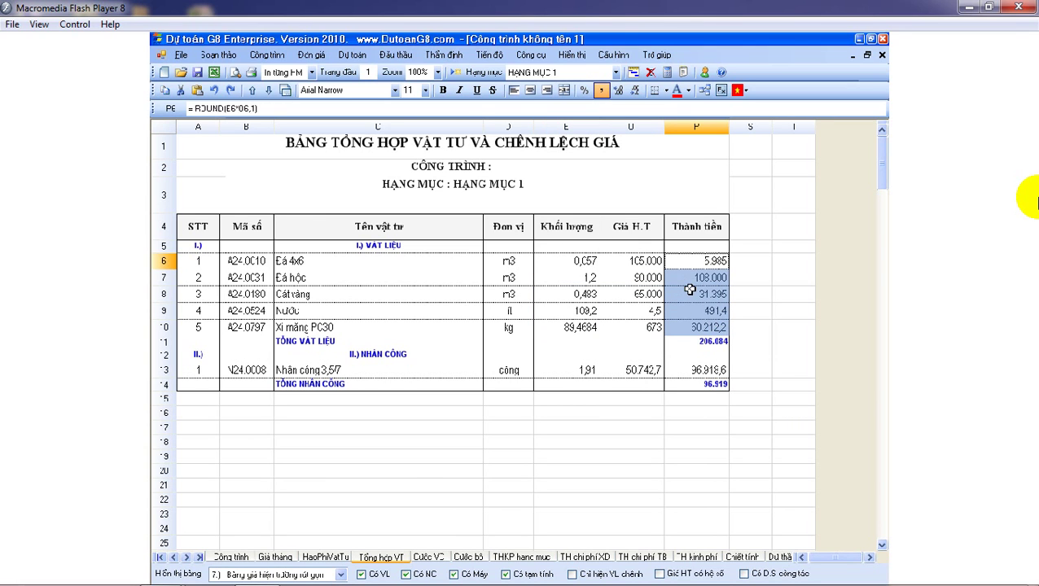
{"action": "left_click", "coordinate": [709, 345]}
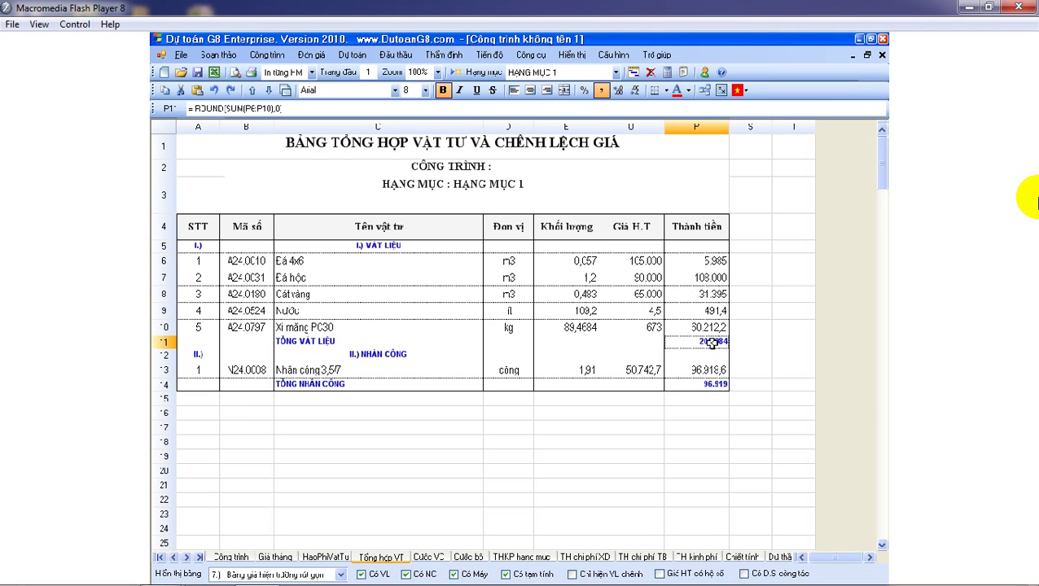
Inspect the TỔNG NHÂN CÔNG formula, then switch to Thong tu 18 in Word and find table 2.3, Tổng hợp chi phí xây dựng.
{"action": "left_click", "coordinate": [706, 383]}
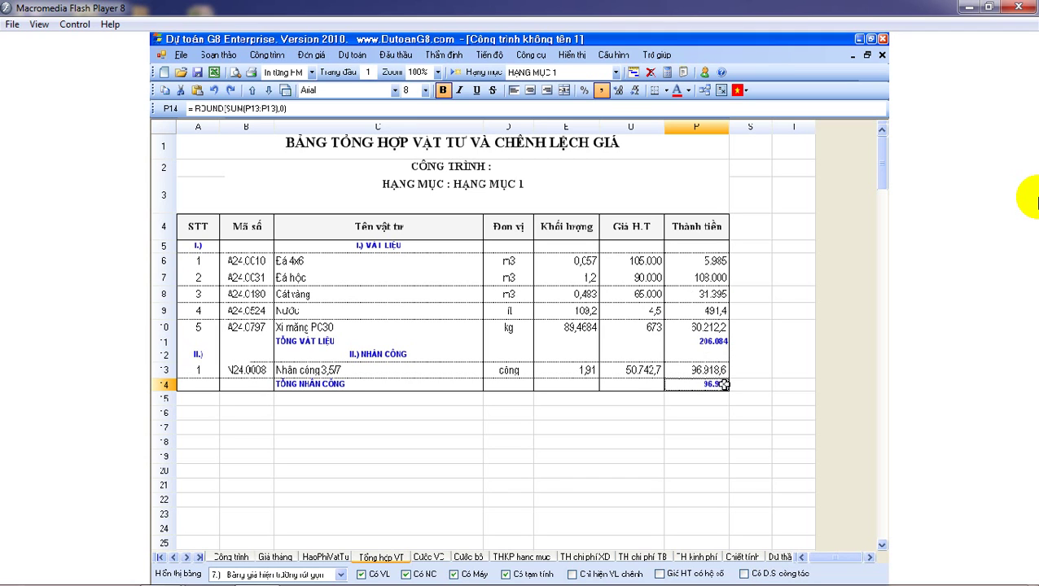
{"action": "key", "text": "alt+Tab"}
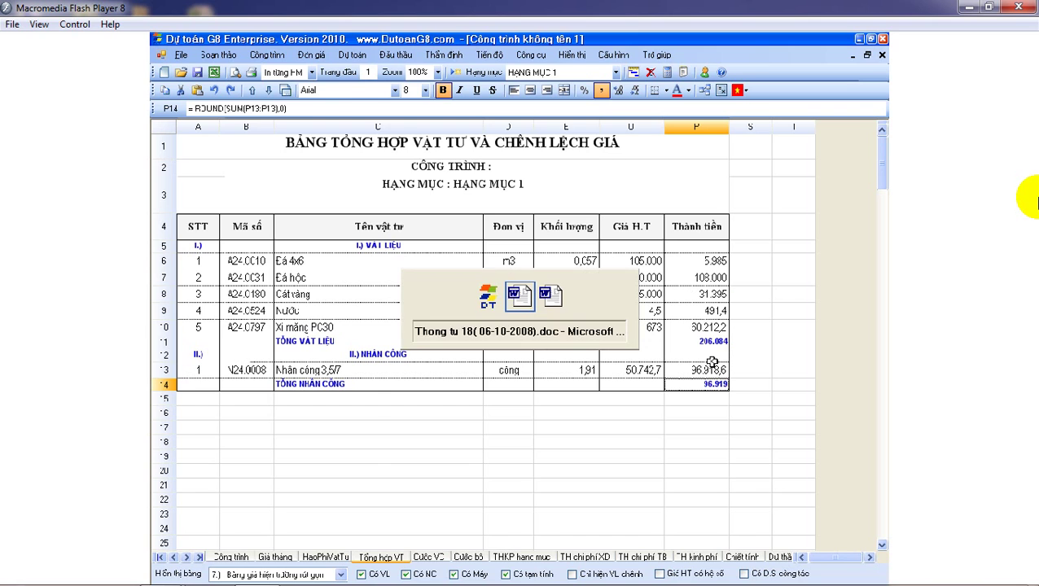
{"action": "scroll", "coordinate": [497, 292], "scroll_direction": "down", "scroll_amount": 15}
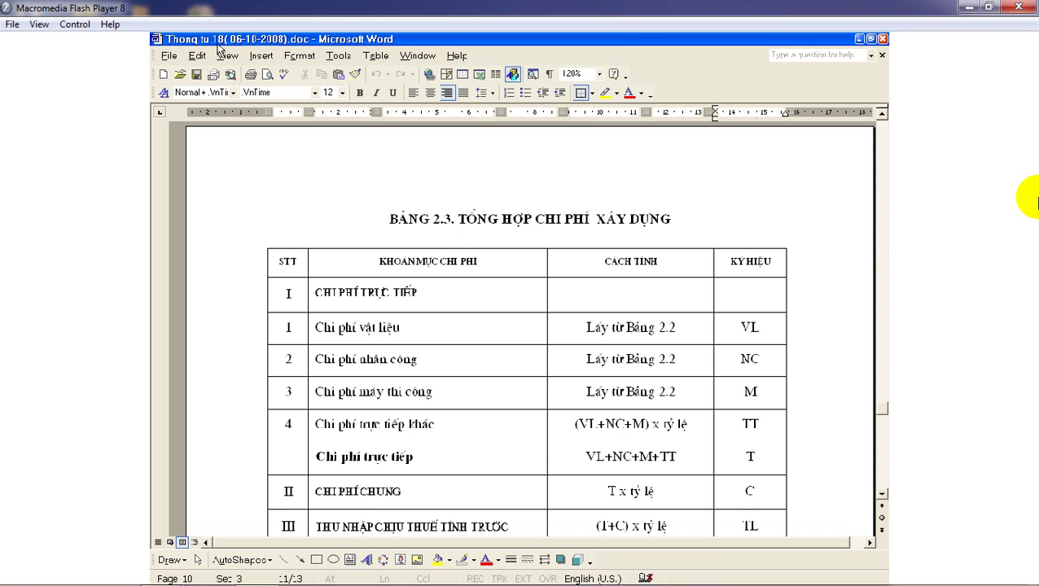
{"action": "scroll", "coordinate": [550, 371], "scroll_direction": "down", "scroll_amount": 1}
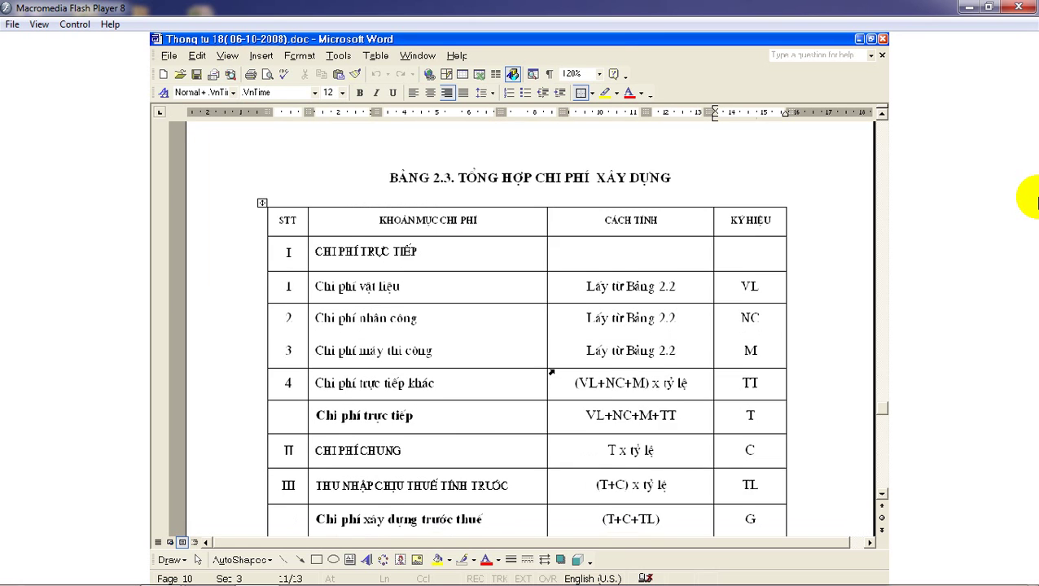
{"action": "scroll", "coordinate": [550, 372], "scroll_direction": "down", "scroll_amount": 1}
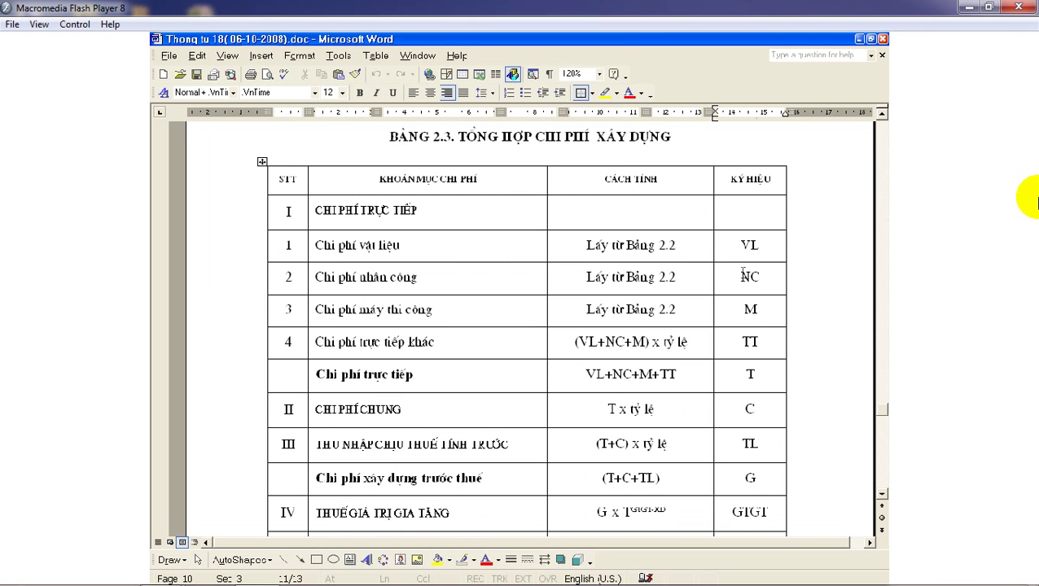
Highlight the symbols VL, NC and M in table 2.3, followed by the TỔNG CỘNG symbol GXD.
{"action": "double_click", "coordinate": [762, 244]}
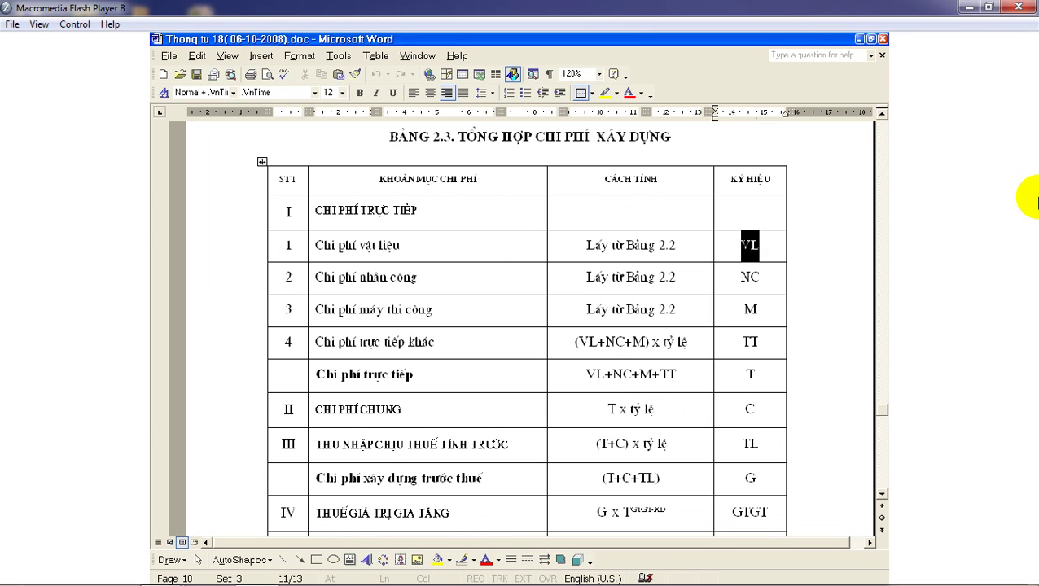
{"action": "double_click", "coordinate": [761, 278]}
{"action": "left_click", "coordinate": [757, 309]}
{"action": "double_click", "coordinate": [756, 310]}
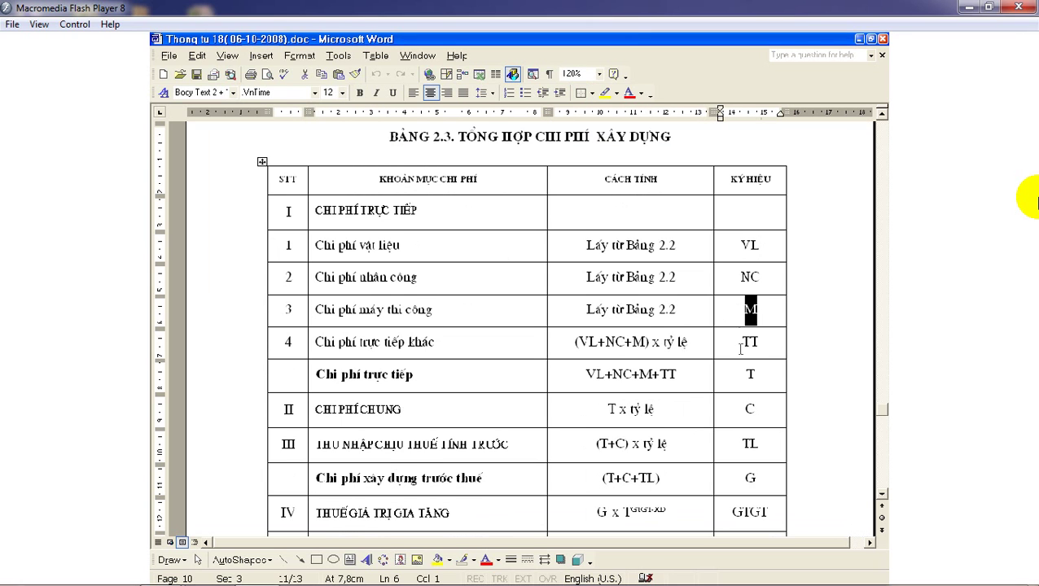
{"action": "scroll", "coordinate": [740, 348], "scroll_direction": "down", "scroll_amount": 1}
{"action": "scroll", "coordinate": [740, 349], "scroll_direction": "down", "scroll_amount": 3}
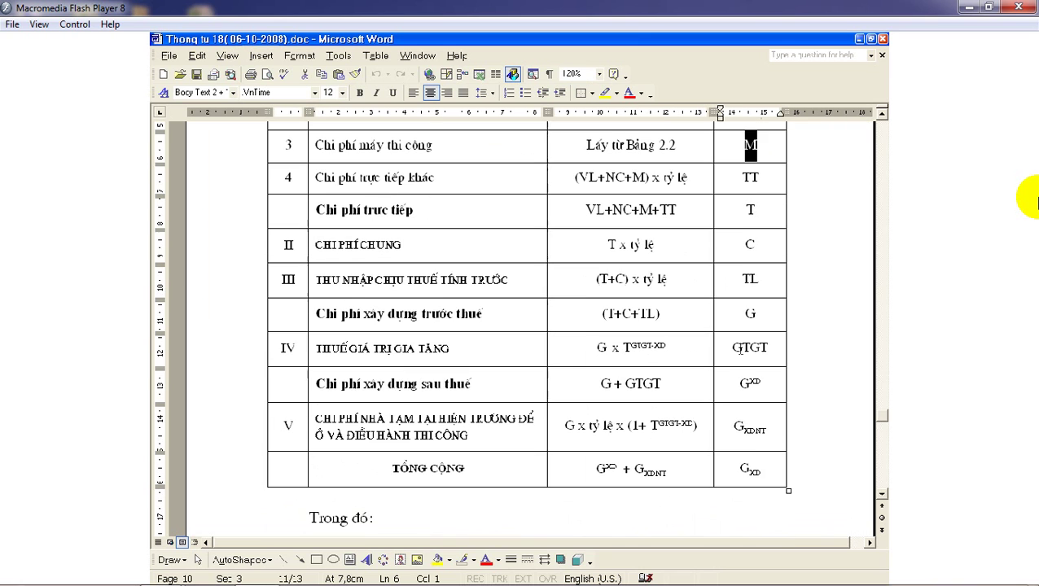
{"action": "double_click", "coordinate": [756, 468]}
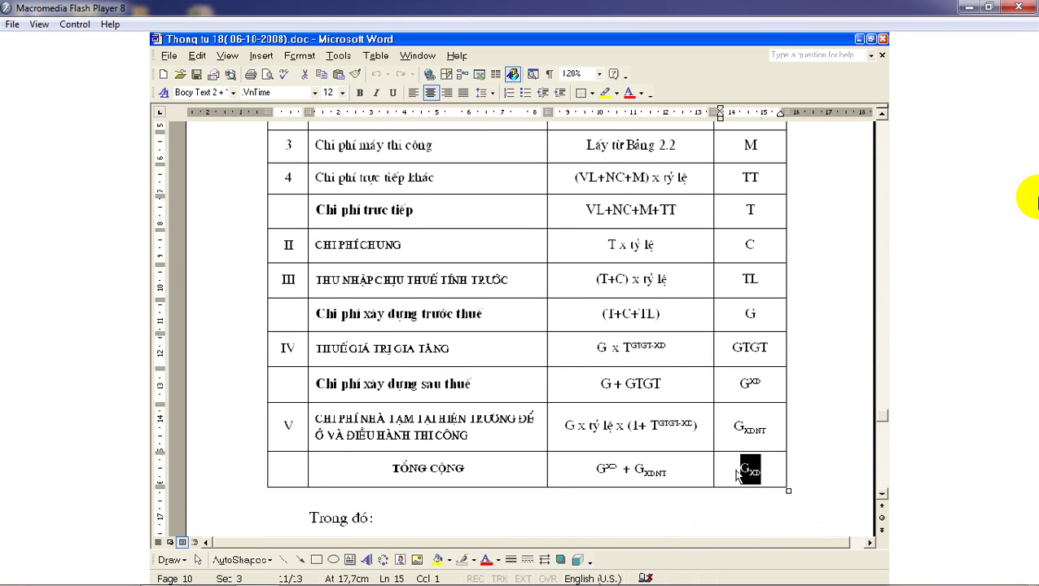
Examine the Chi phí trực tiếp khác row's formula base VL+NC+M and symbol TT, and select the VL, NC and M symbol cells.
{"action": "scroll", "coordinate": [708, 419], "scroll_direction": "up", "scroll_amount": 2}
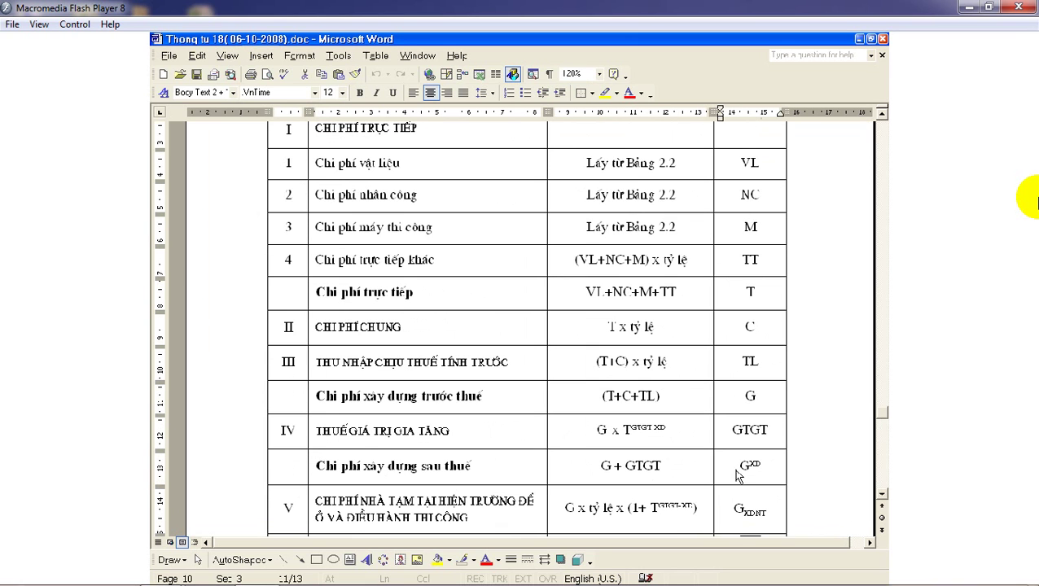
{"action": "double_click", "coordinate": [420, 260]}
{"action": "left_click_drag", "start_coordinate": [688, 261], "coordinate": [577, 260]}
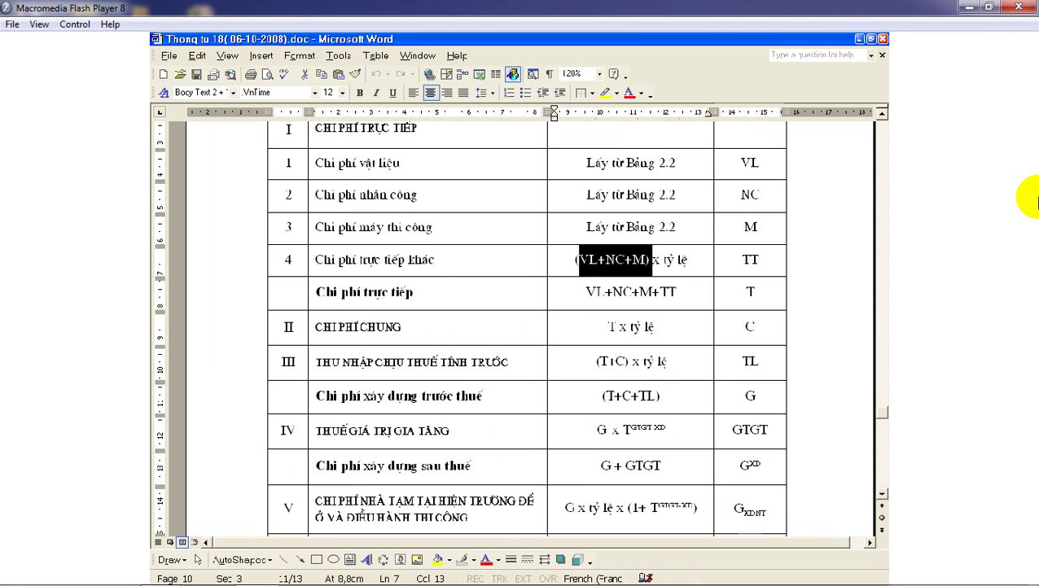
{"action": "double_click", "coordinate": [755, 260]}
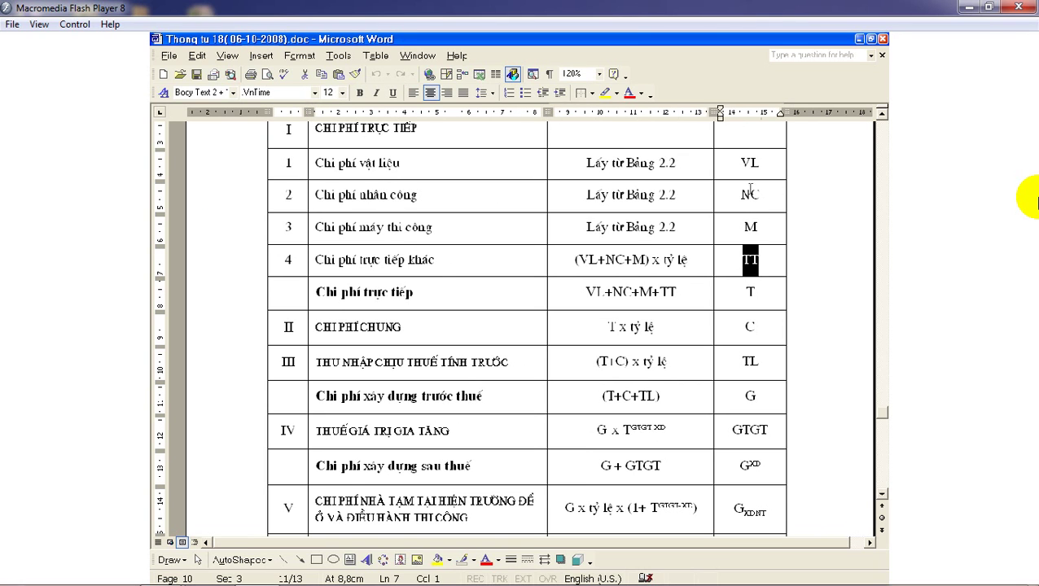
{"action": "left_click_drag", "start_coordinate": [740, 159], "coordinate": [759, 259]}
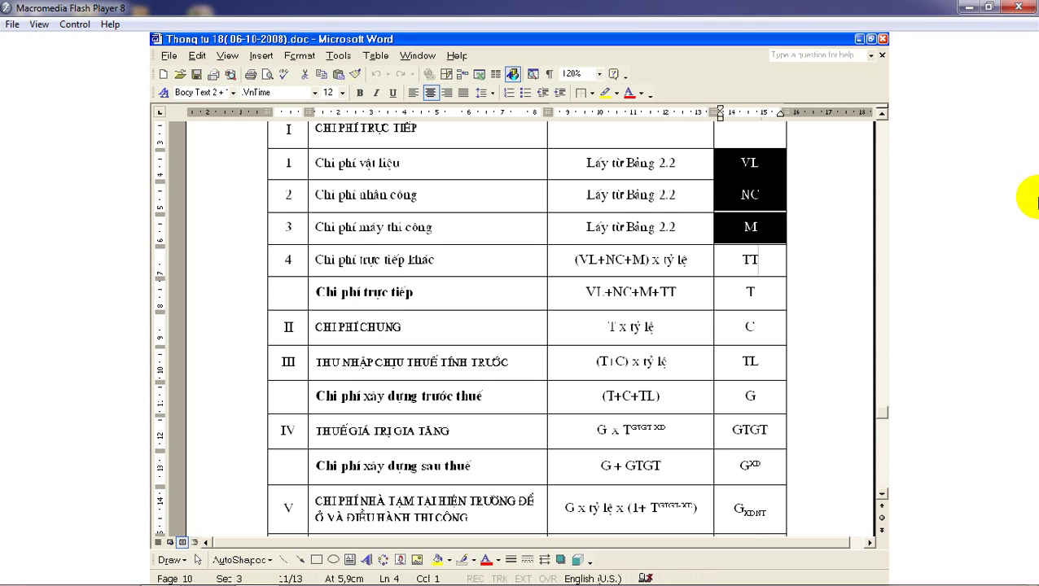
Examine the CHI PHÍ CHUNG formula T x tỷ lệ and highlight VL+NC+M in the Chi phí trực tiếp formula.
{"action": "left_click_drag", "start_coordinate": [755, 327], "coordinate": [741, 329]}
{"action": "mouse_move", "coordinate": [613, 327]}
{"action": "left_mouse_down"}
{"action": "mouse_move", "coordinate": [631, 326]}
{"action": "mouse_move", "coordinate": [603, 326]}
{"action": "left_mouse_up"}
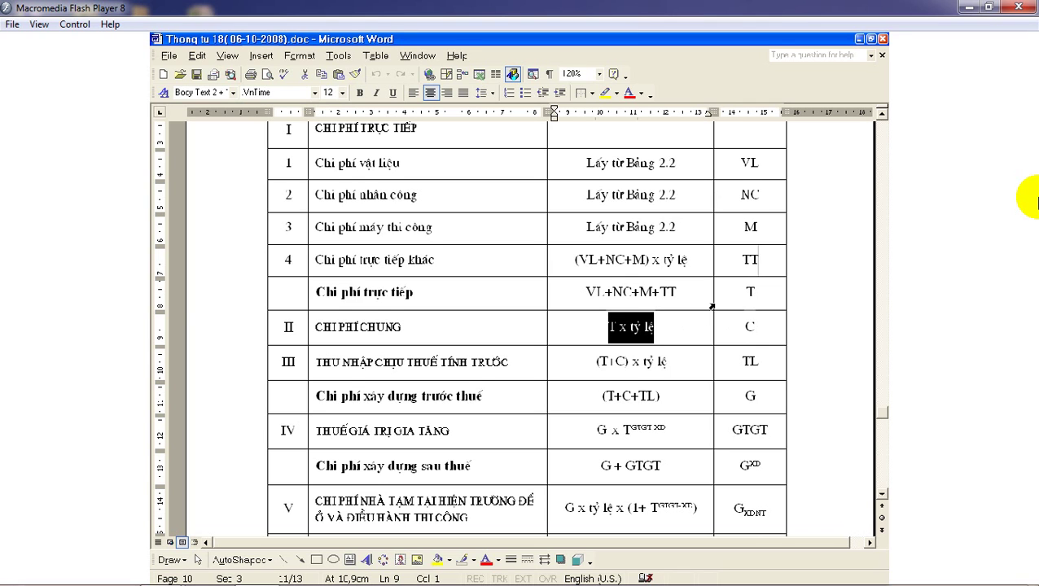
{"action": "left_click_drag", "start_coordinate": [656, 287], "coordinate": [585, 291]}
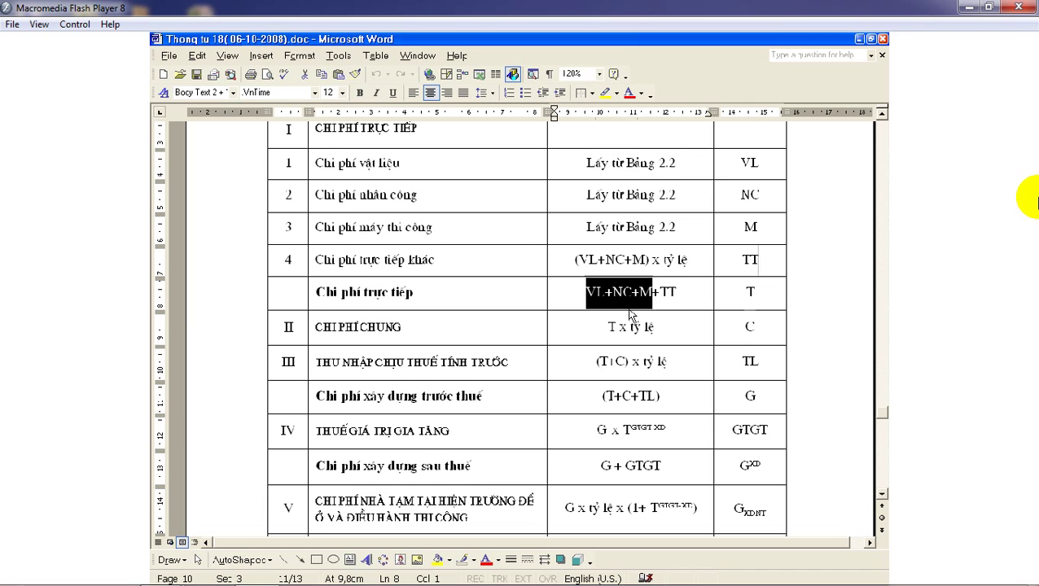
Compare the TỔNG CỘNG symbol GXD with the VL, NC and M symbol cells by selecting each in turn.
{"action": "scroll", "coordinate": [629, 310], "scroll_direction": "down", "scroll_amount": 2}
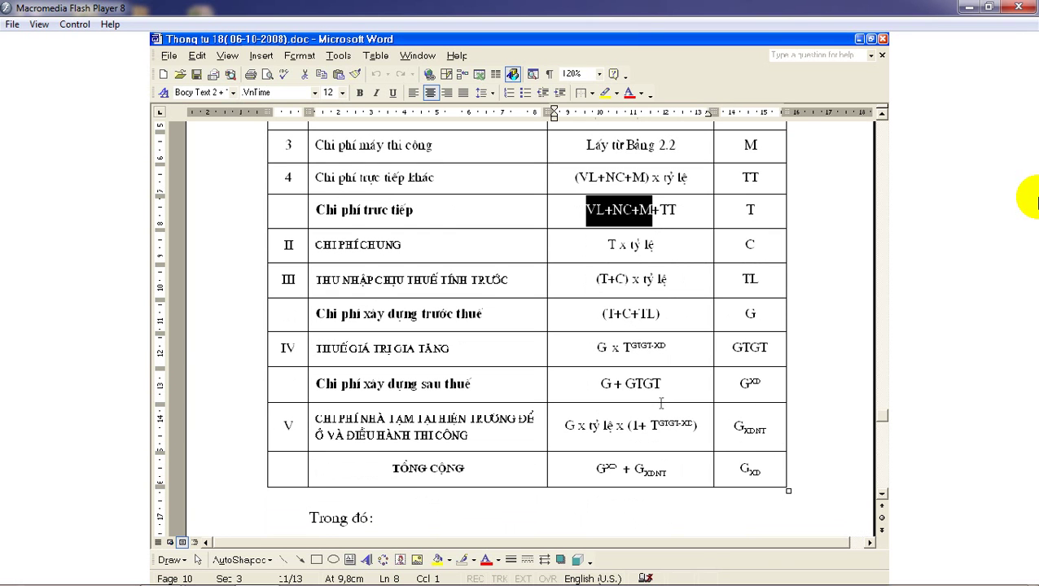
{"action": "left_click_drag", "start_coordinate": [766, 472], "coordinate": [740, 469]}
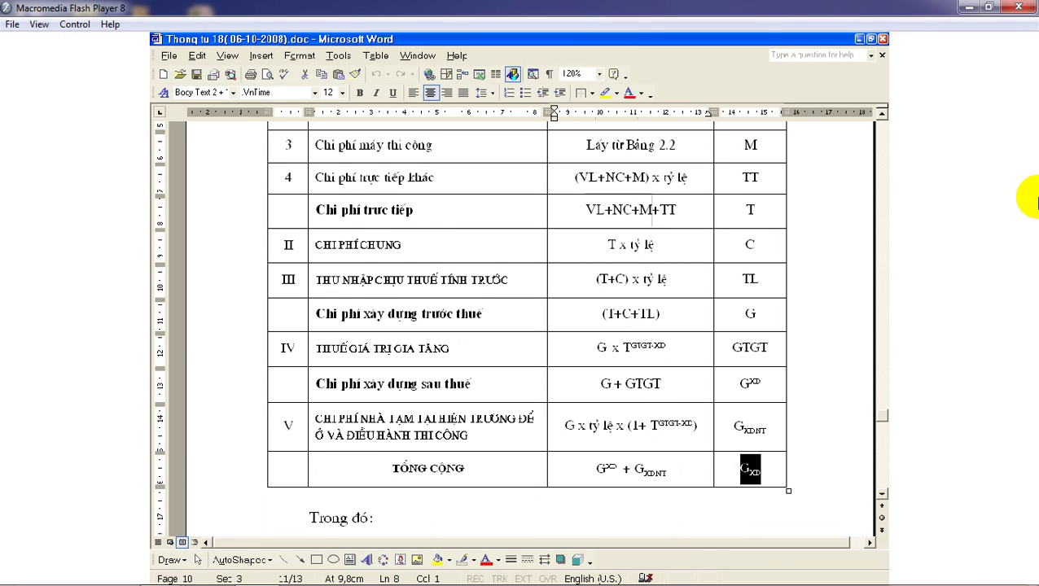
{"action": "scroll", "coordinate": [731, 420], "scroll_direction": "up", "scroll_amount": 2}
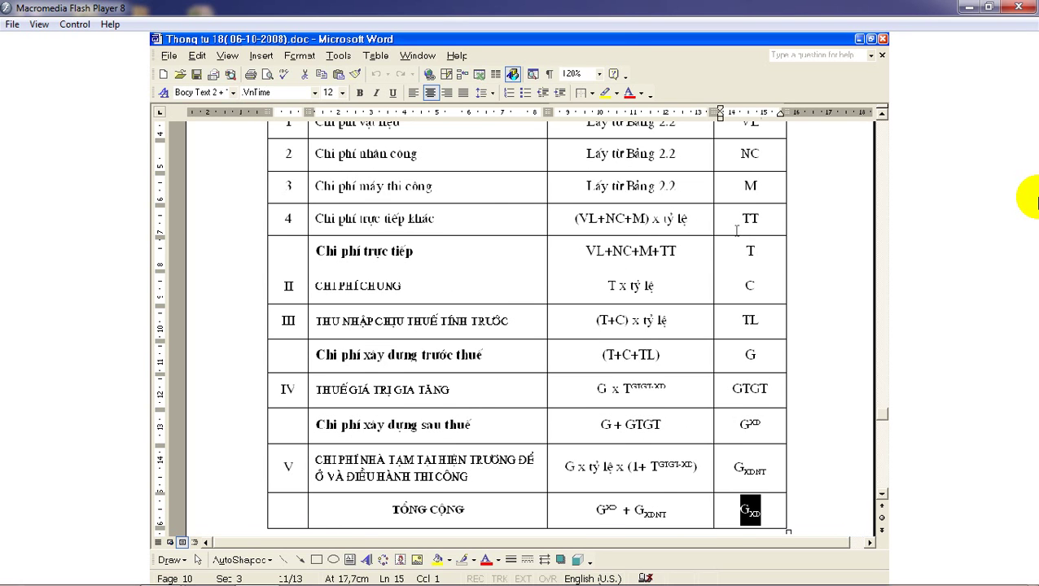
{"action": "scroll", "coordinate": [734, 230], "scroll_direction": "up", "scroll_amount": 1}
{"action": "left_click_drag", "start_coordinate": [736, 213], "coordinate": [750, 273]}
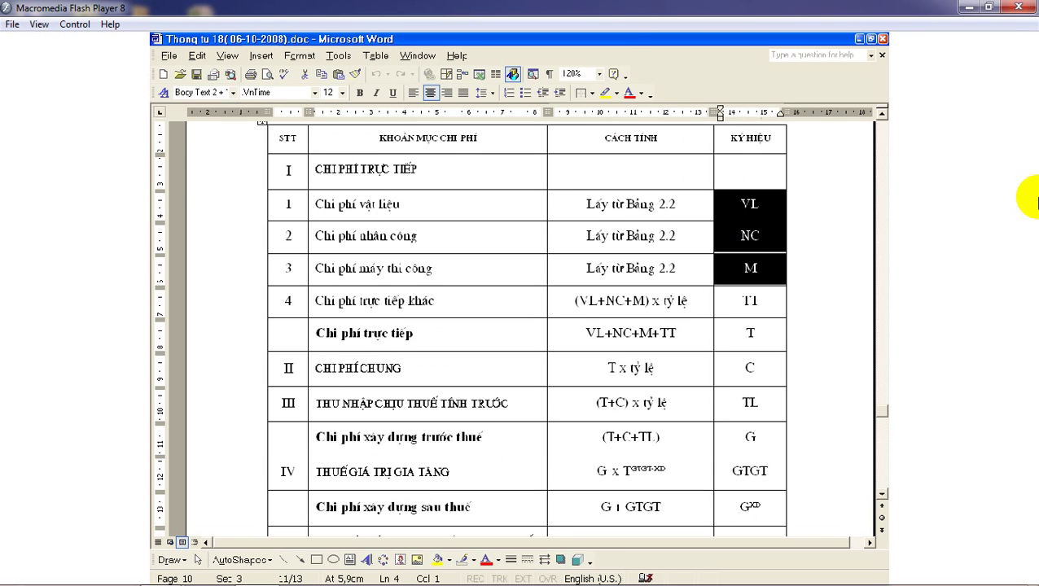